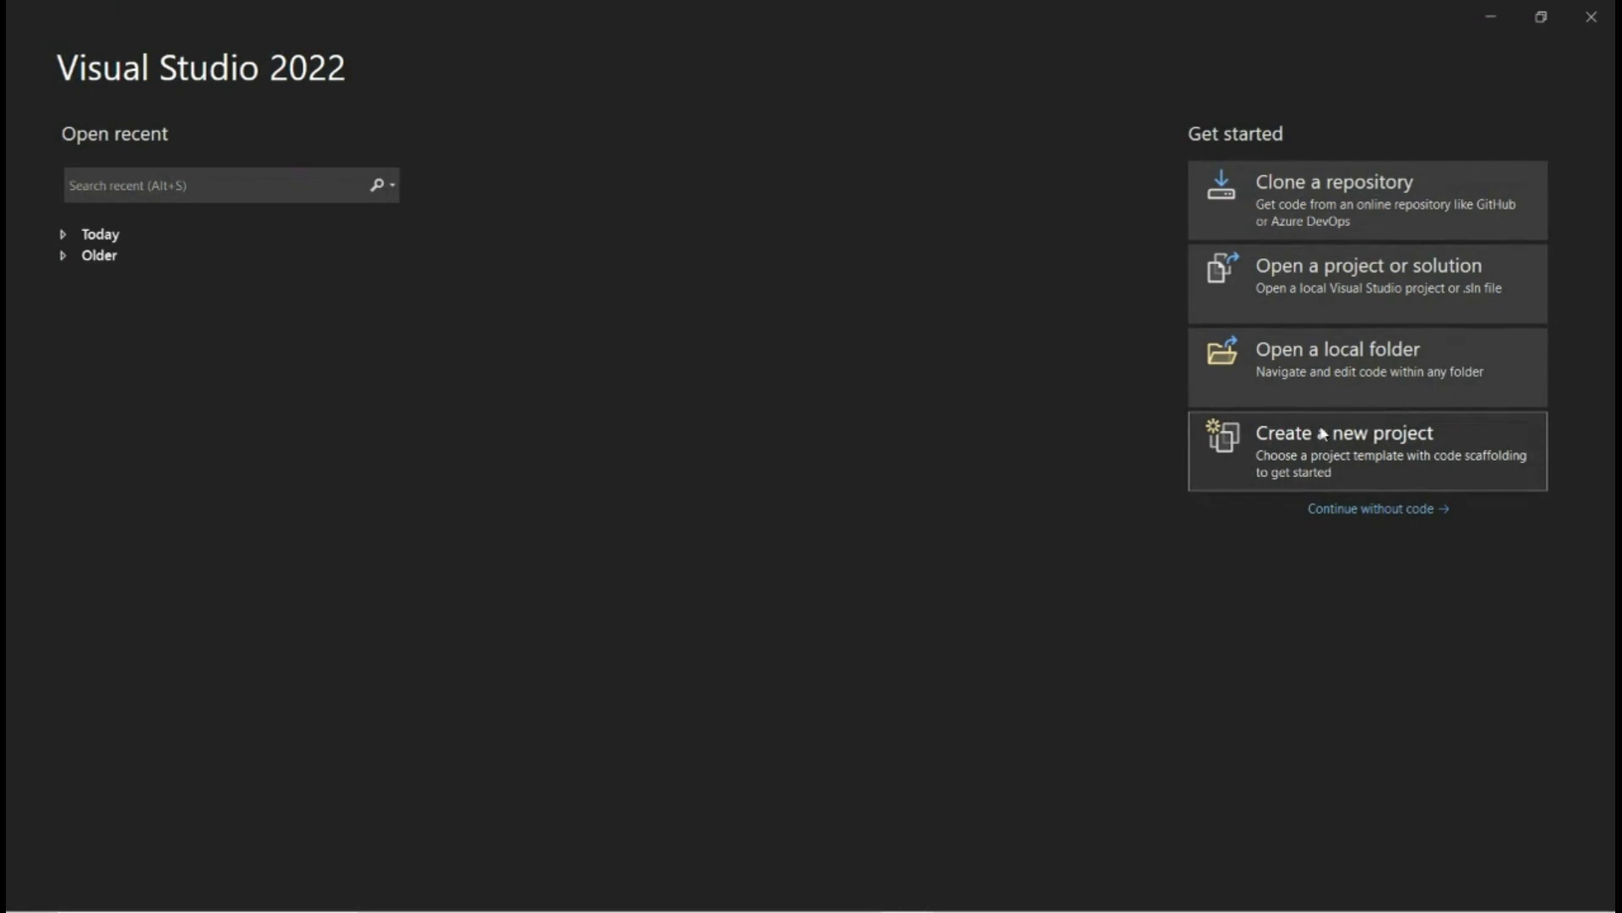
# Step: Replace all Program.cs starter code with the pasted PDF.co HTML-template-to-PDF sample
pyautogui.hotkey('ctrl', 'a')
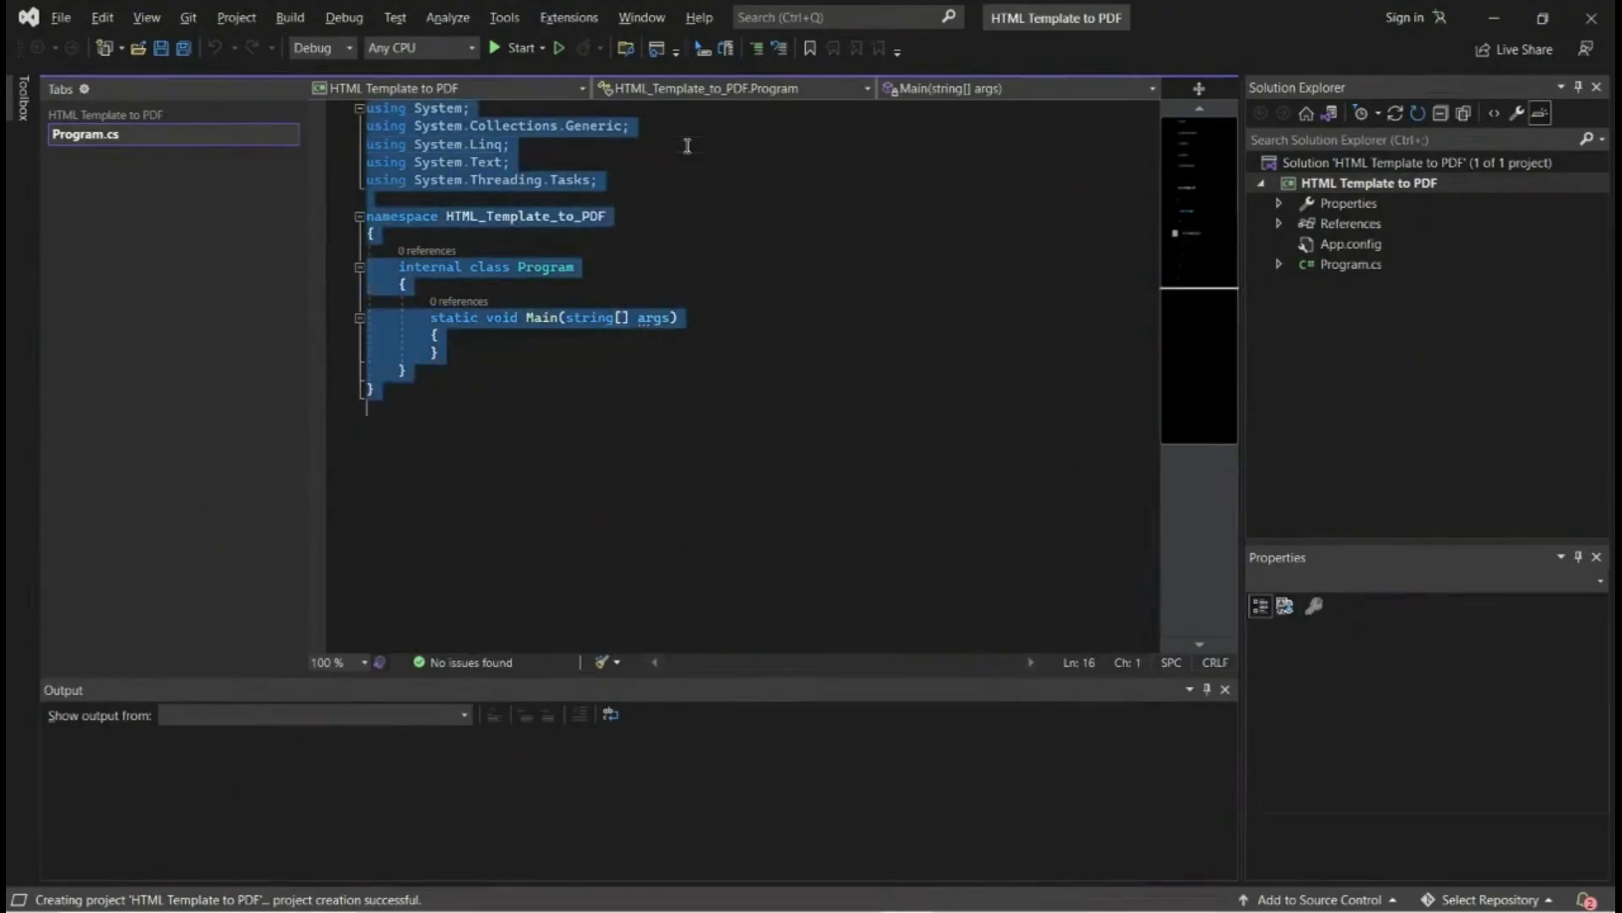
pyautogui.hotkey('ctrl', 'v')
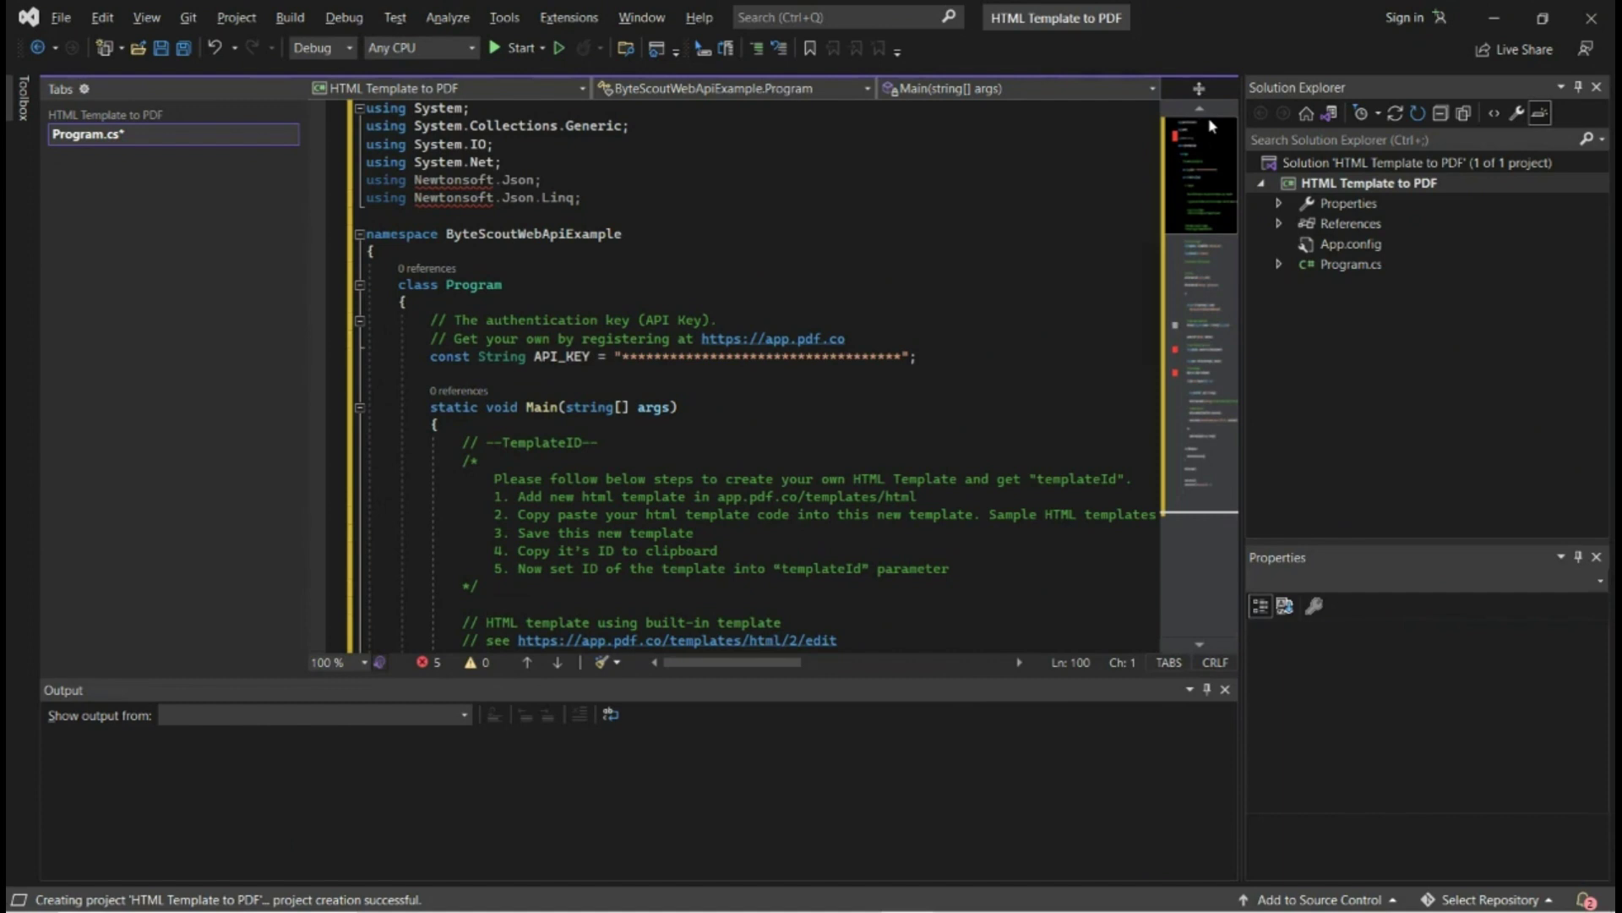
pyautogui.click(502, 21)
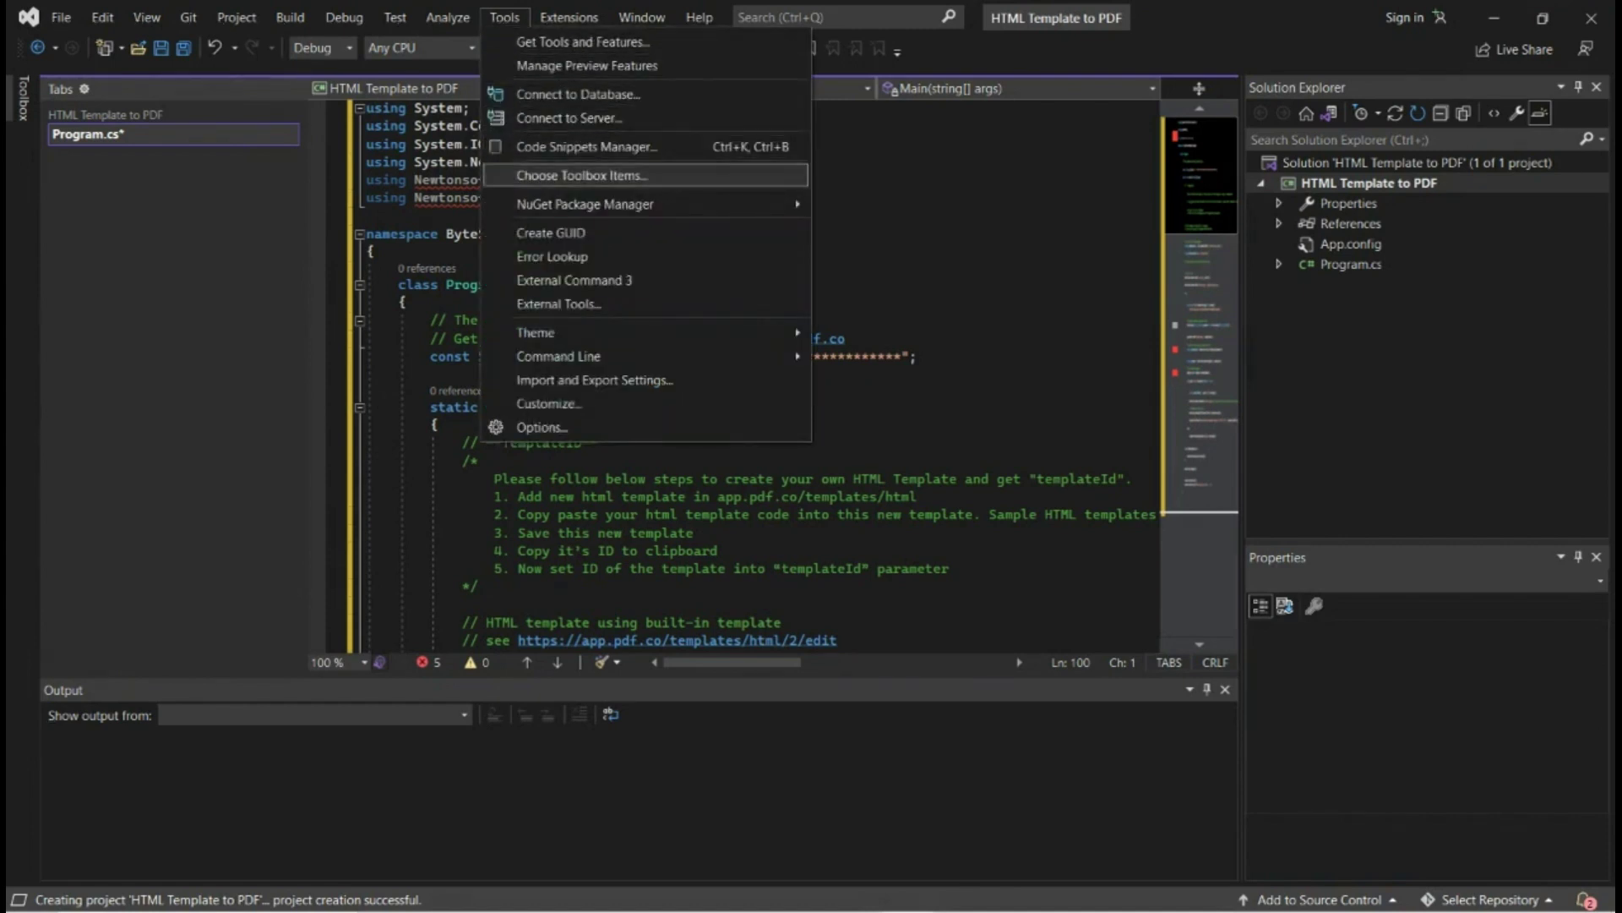
pyautogui.moveTo(584, 204)
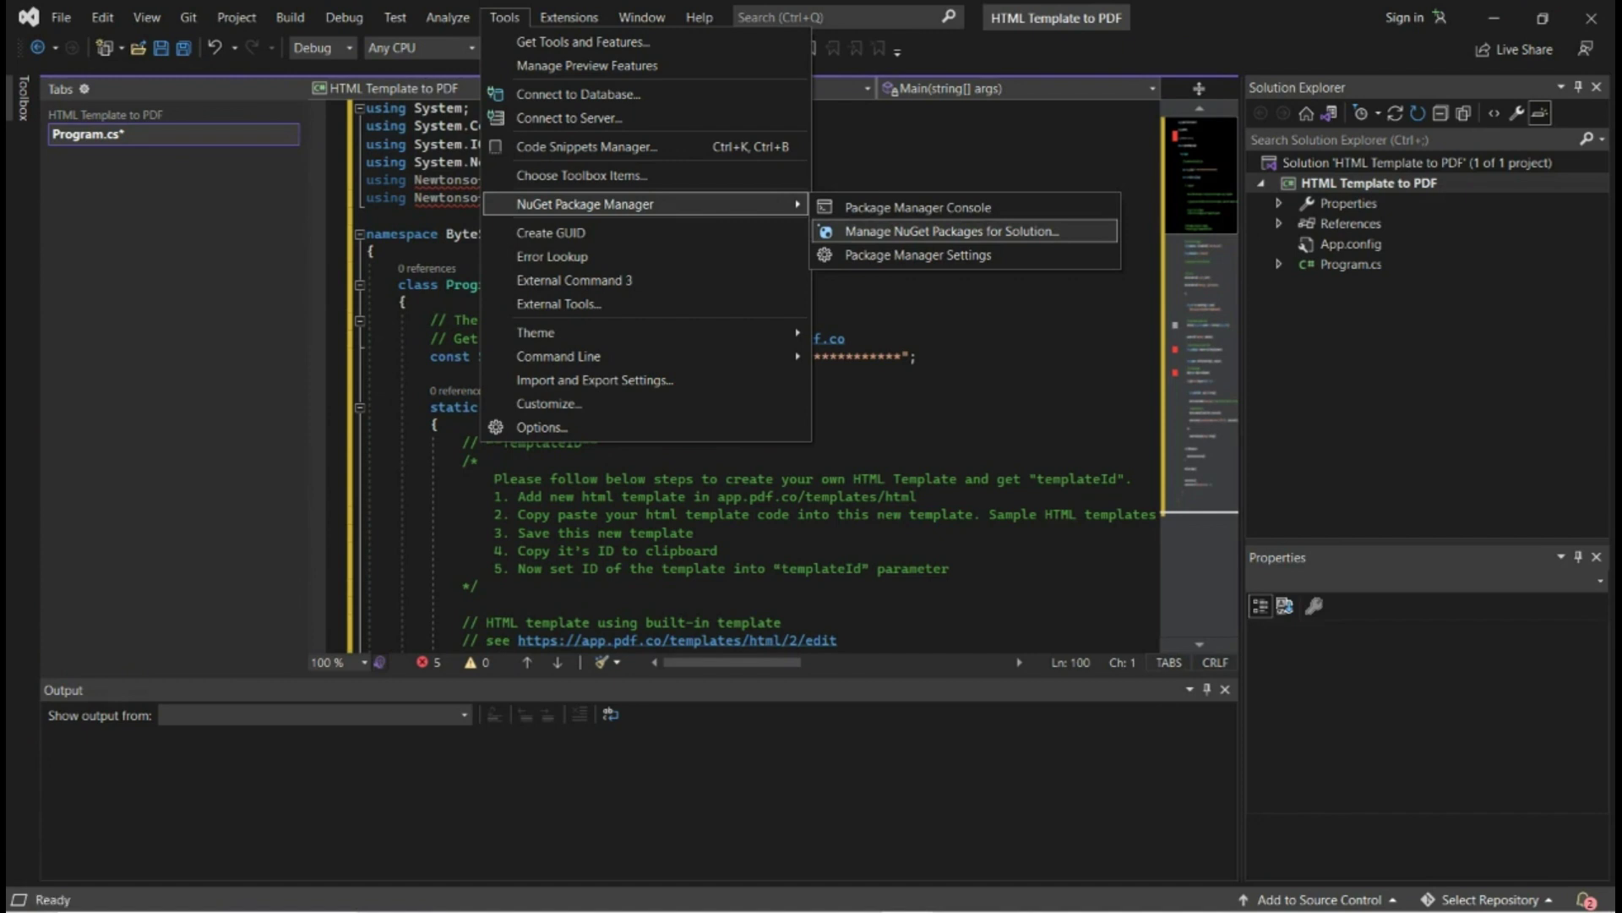
# Step: Install the Newtonsoft.Json NuGet package (13.0.3) into the HTML Template to PDF project
pyautogui.click(884, 232)
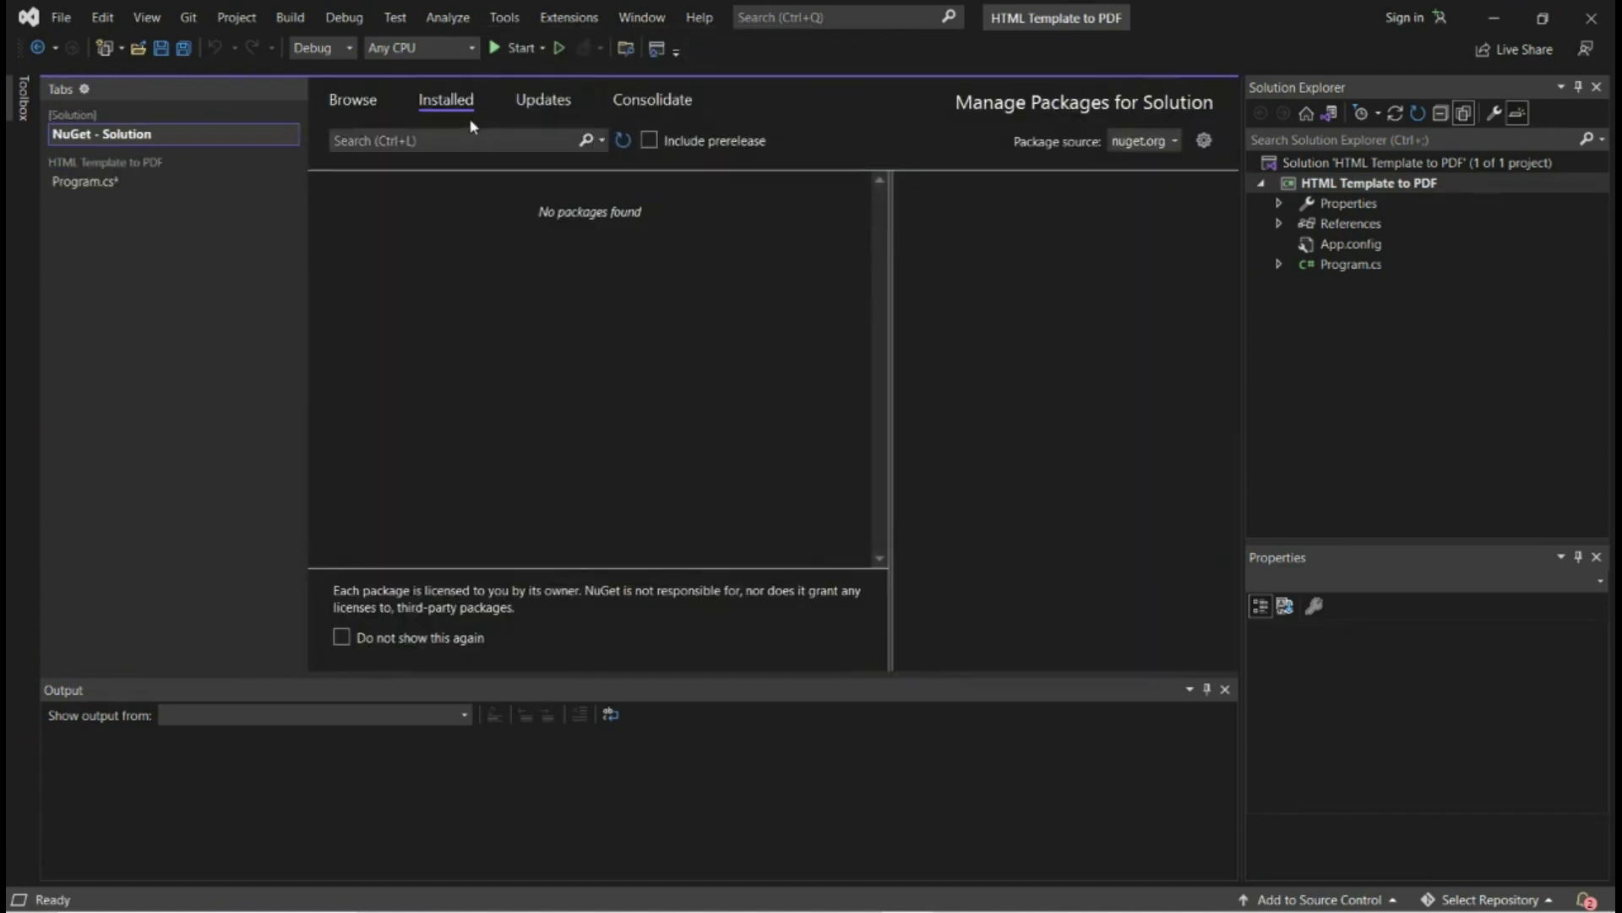
pyautogui.click(363, 105)
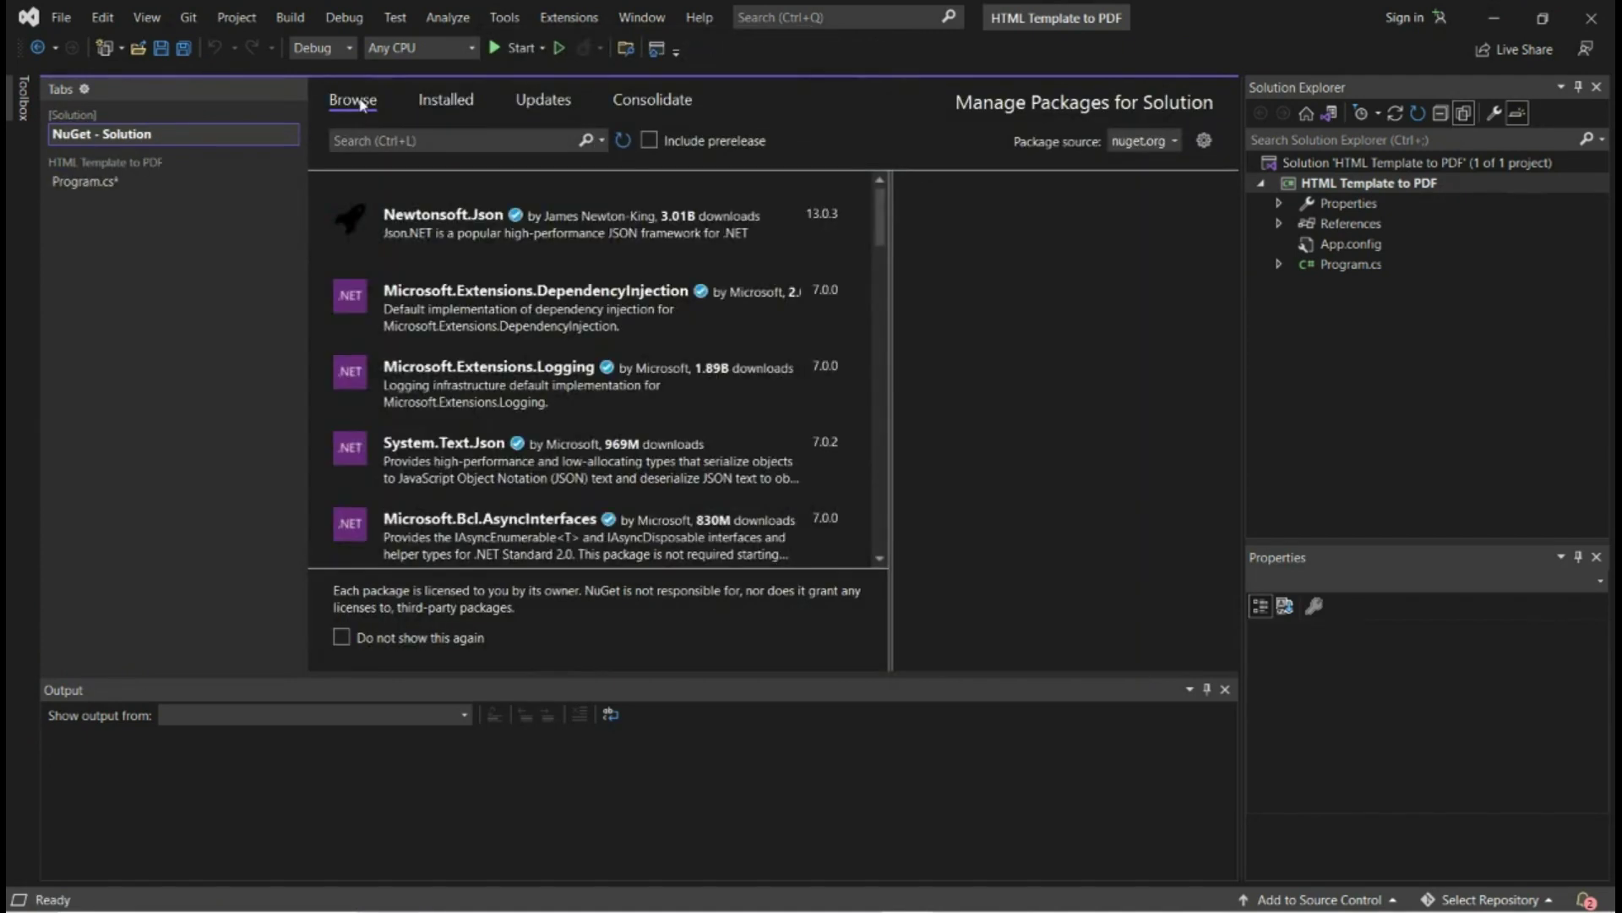
pyautogui.click(365, 140)
pyautogui.write('New')
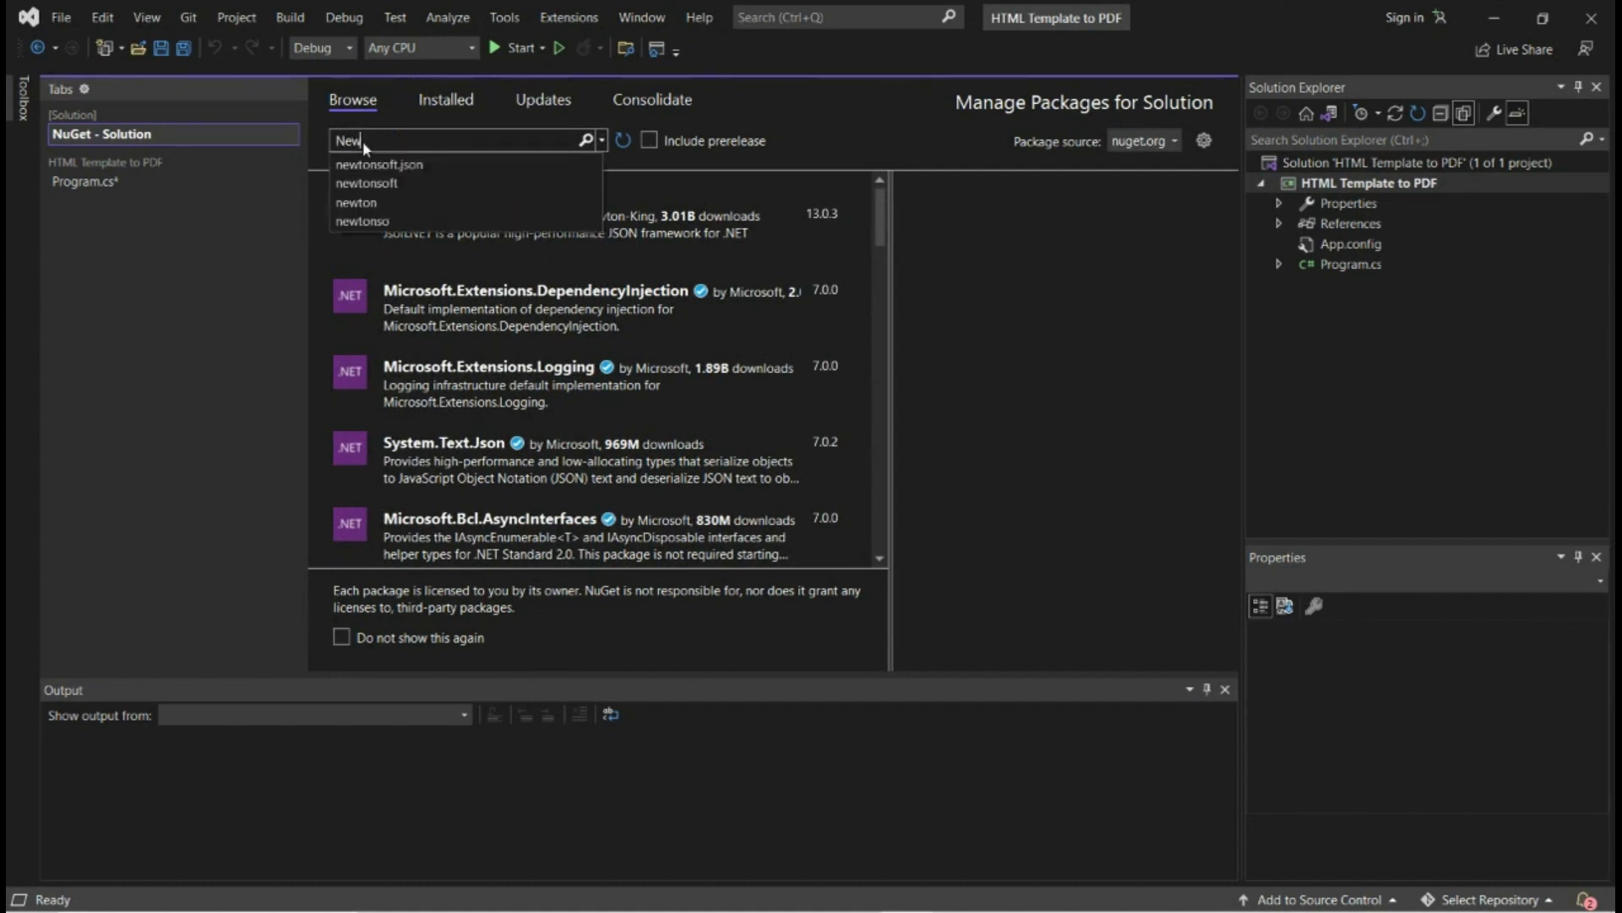
pyautogui.click(378, 166)
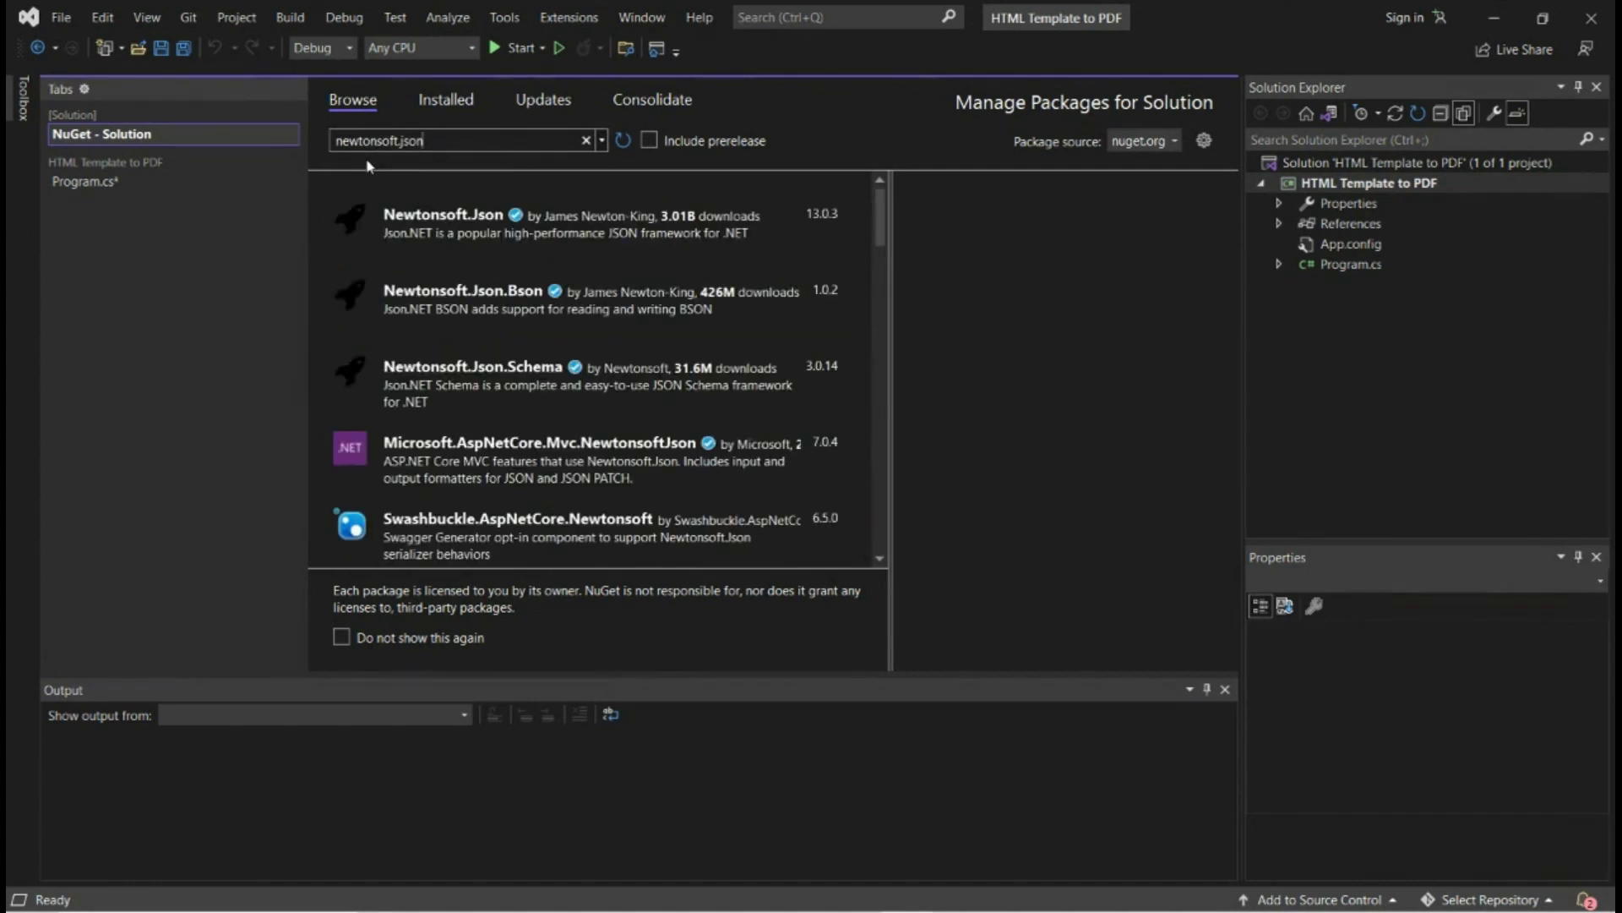
pyautogui.click(656, 215)
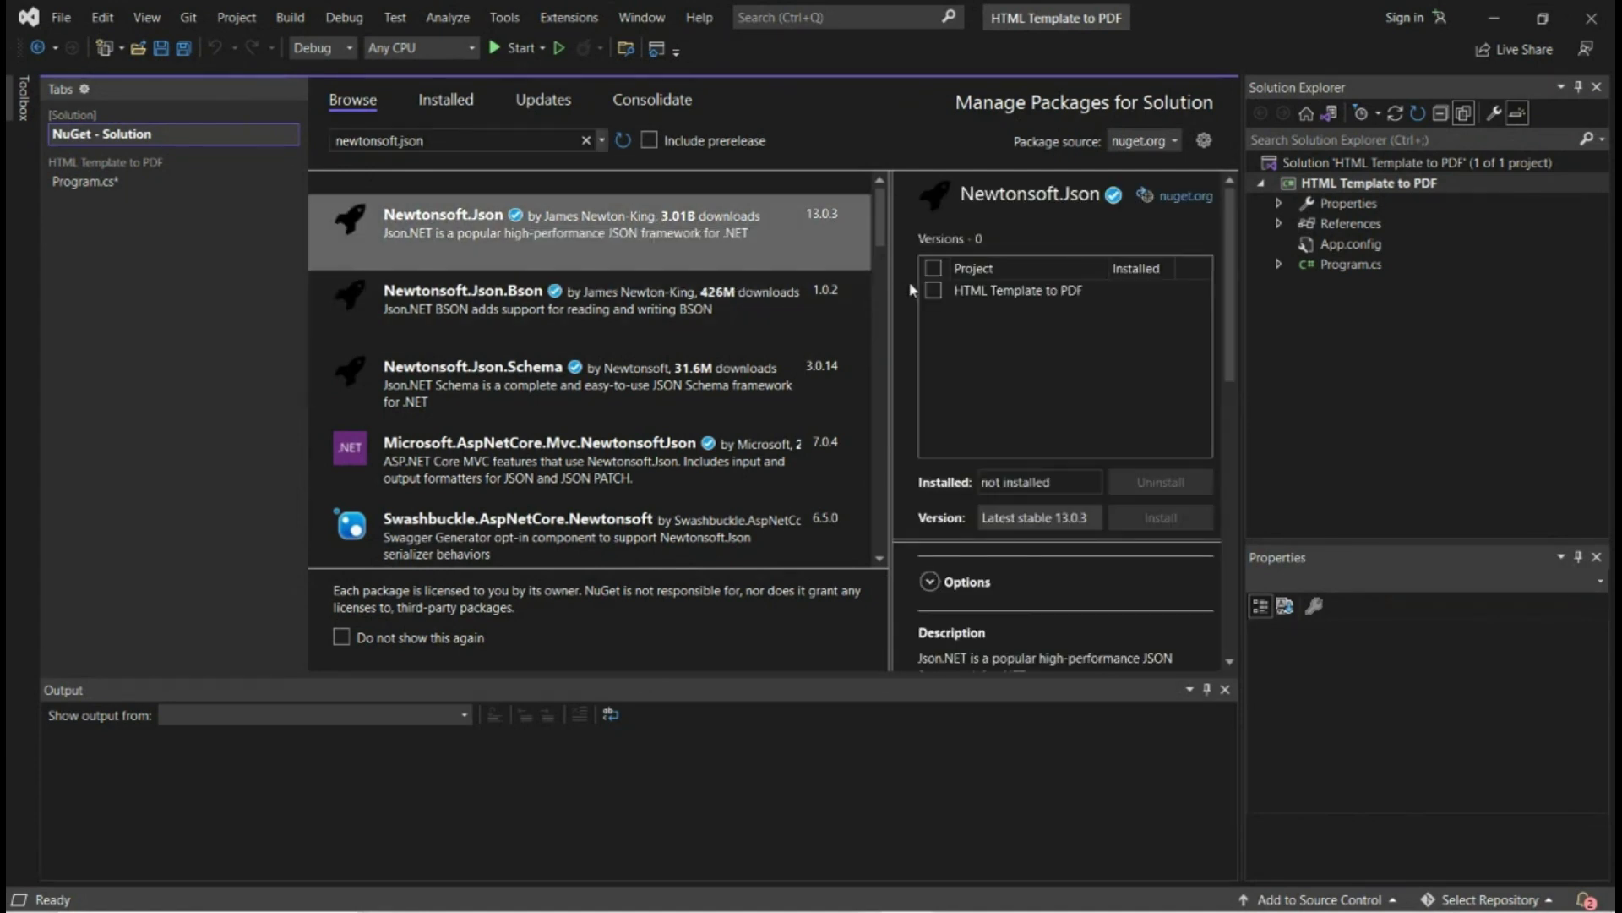
pyautogui.click(934, 291)
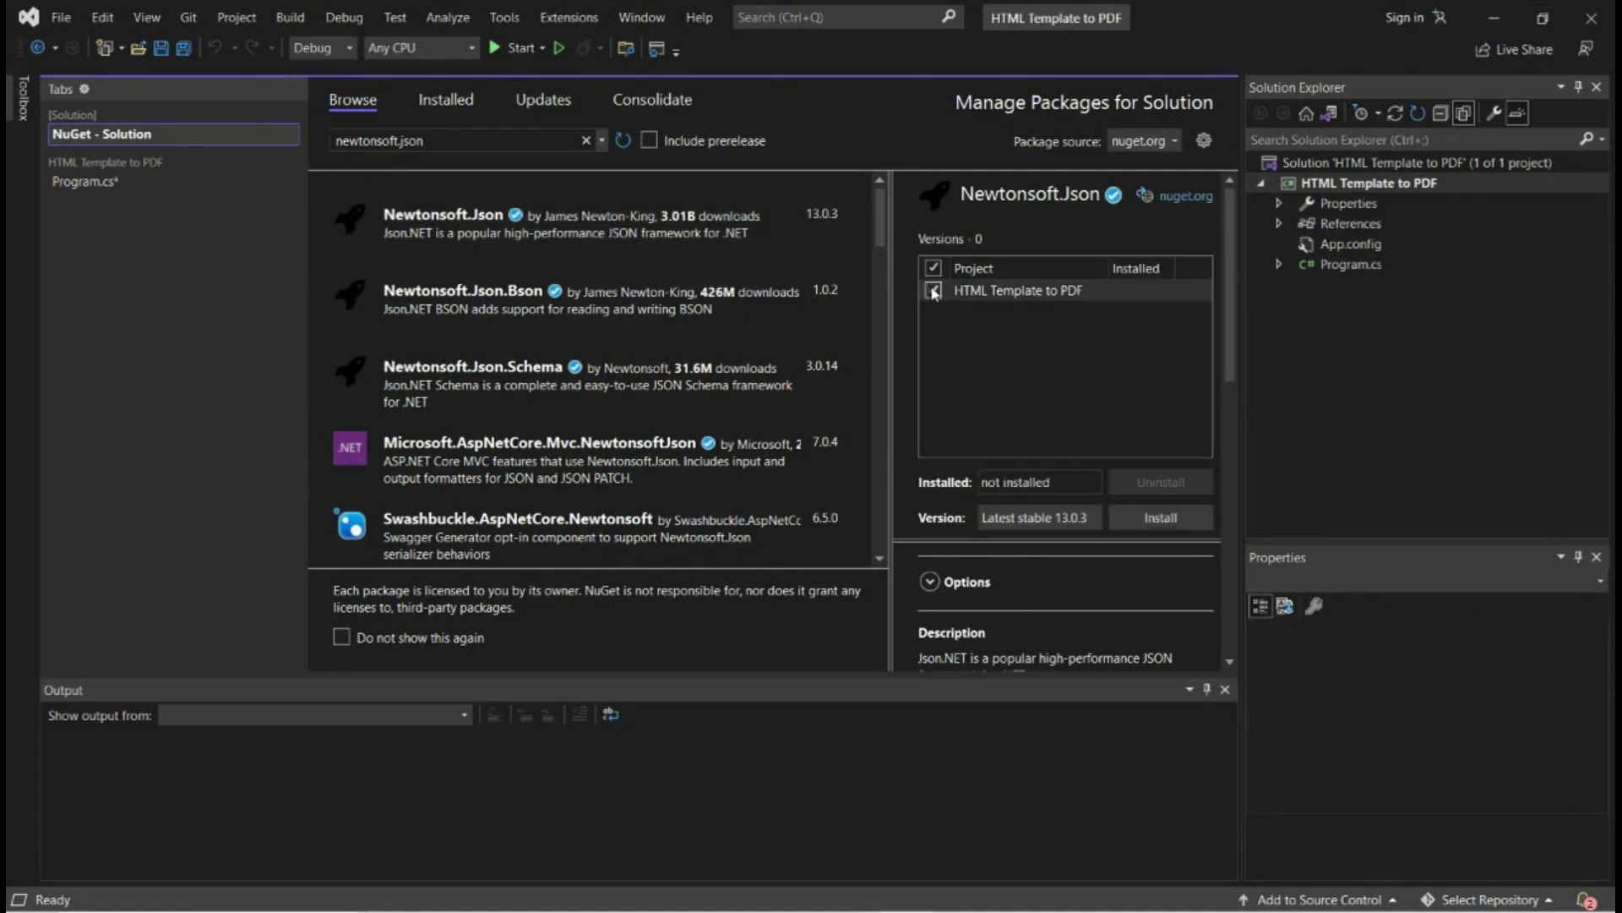
pyautogui.click(1154, 518)
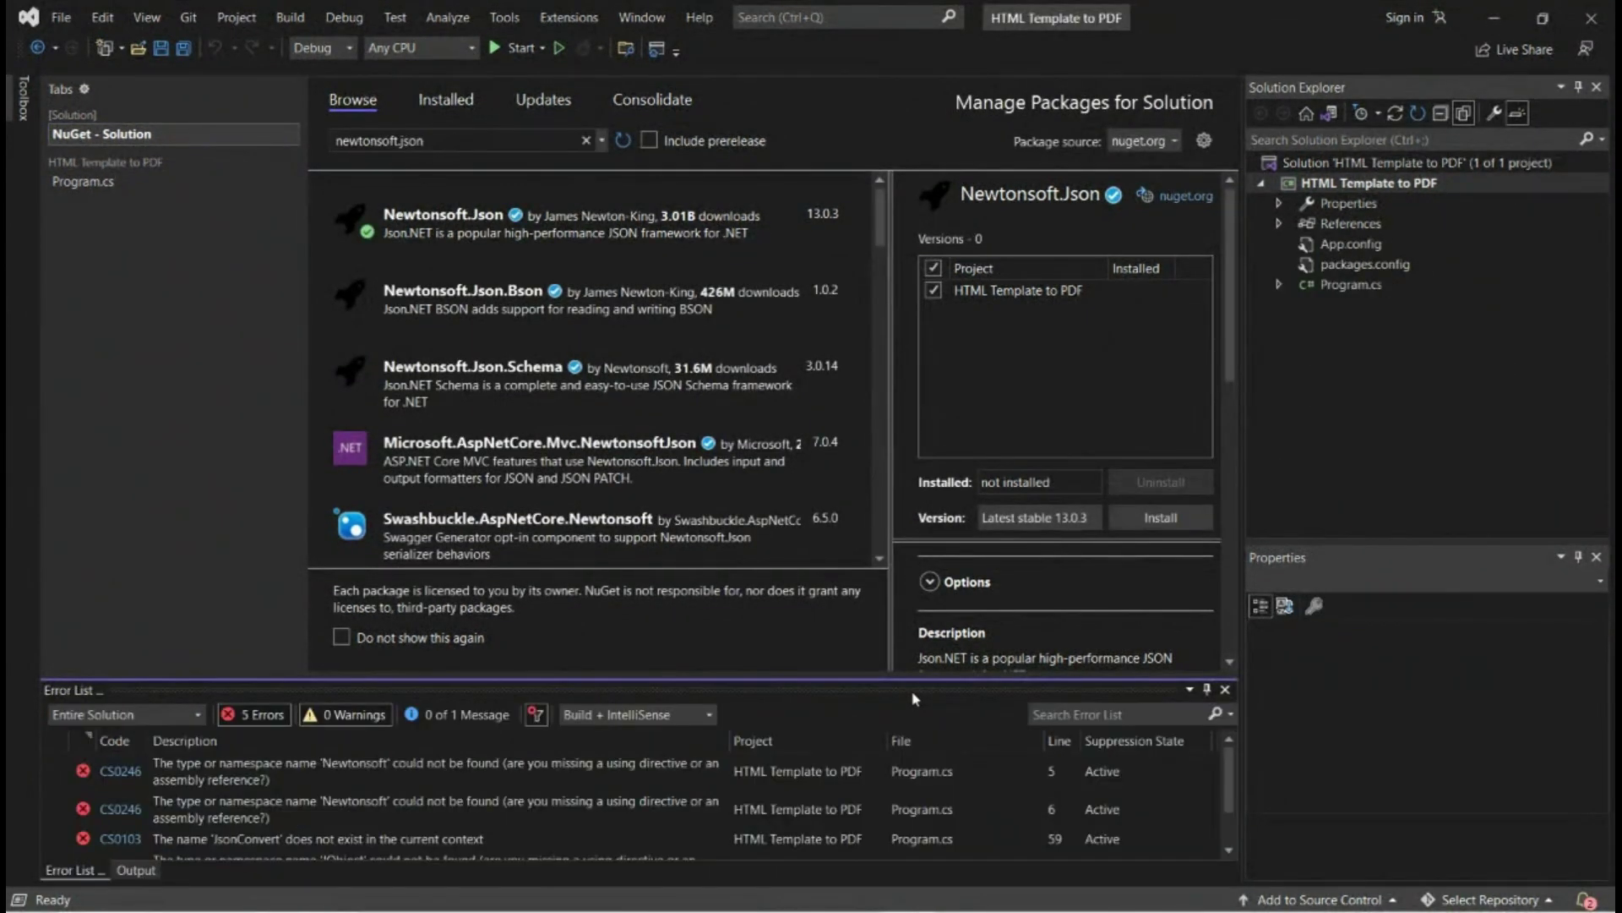
pyautogui.moveTo(84, 181)
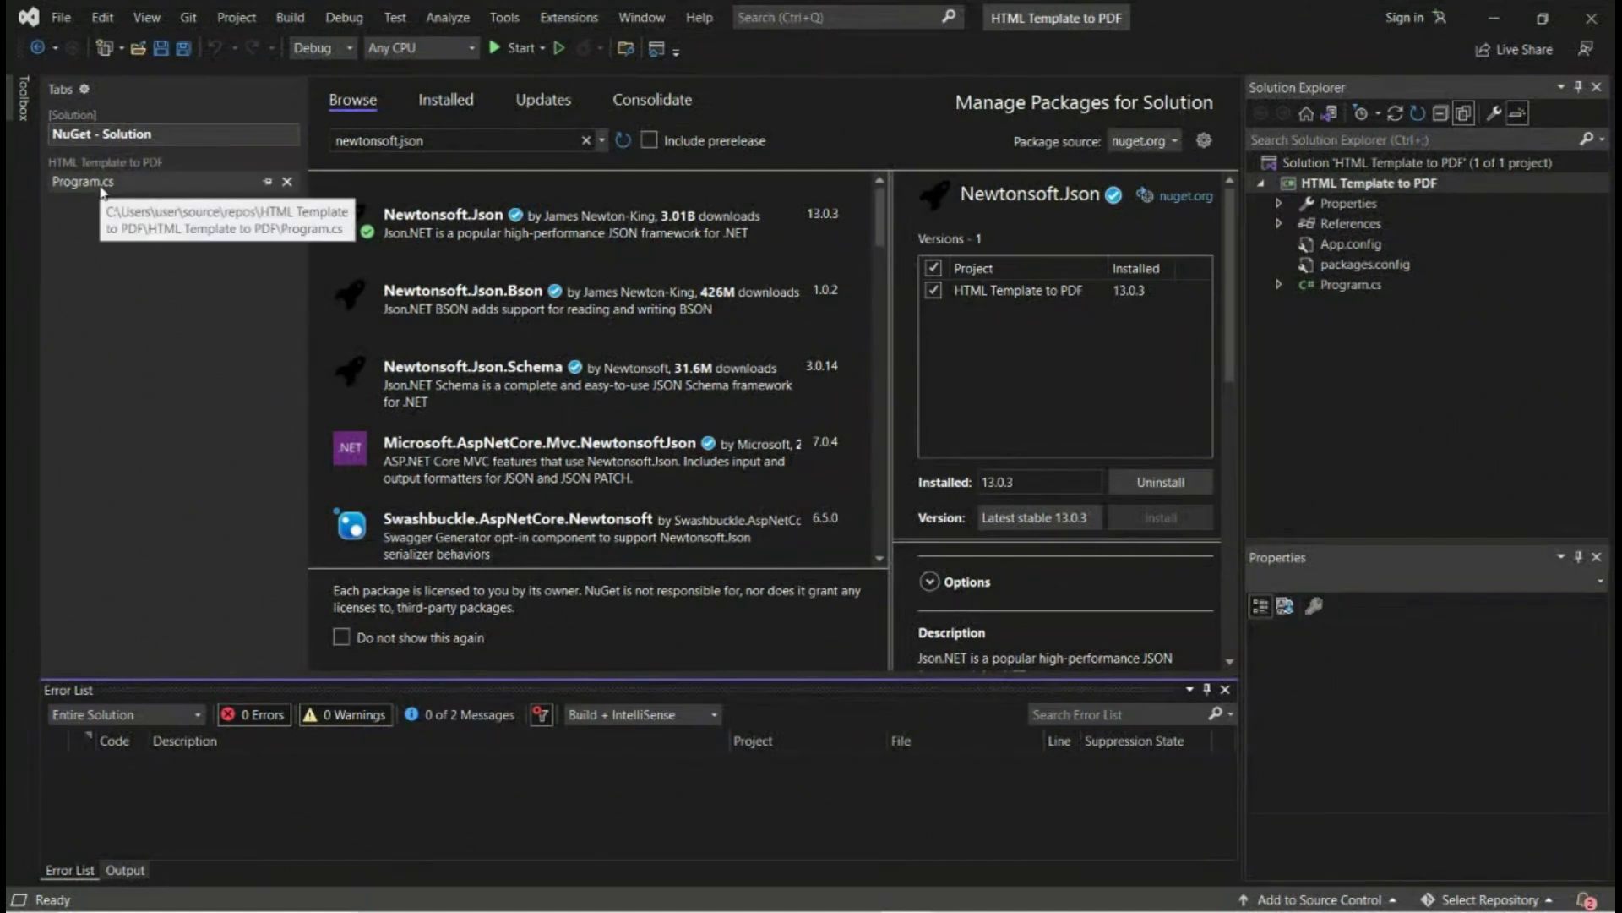
# Step: Select the API key placeholder in Program.cs and copy the PDF.co API key from the dashboard
pyautogui.click(101, 191)
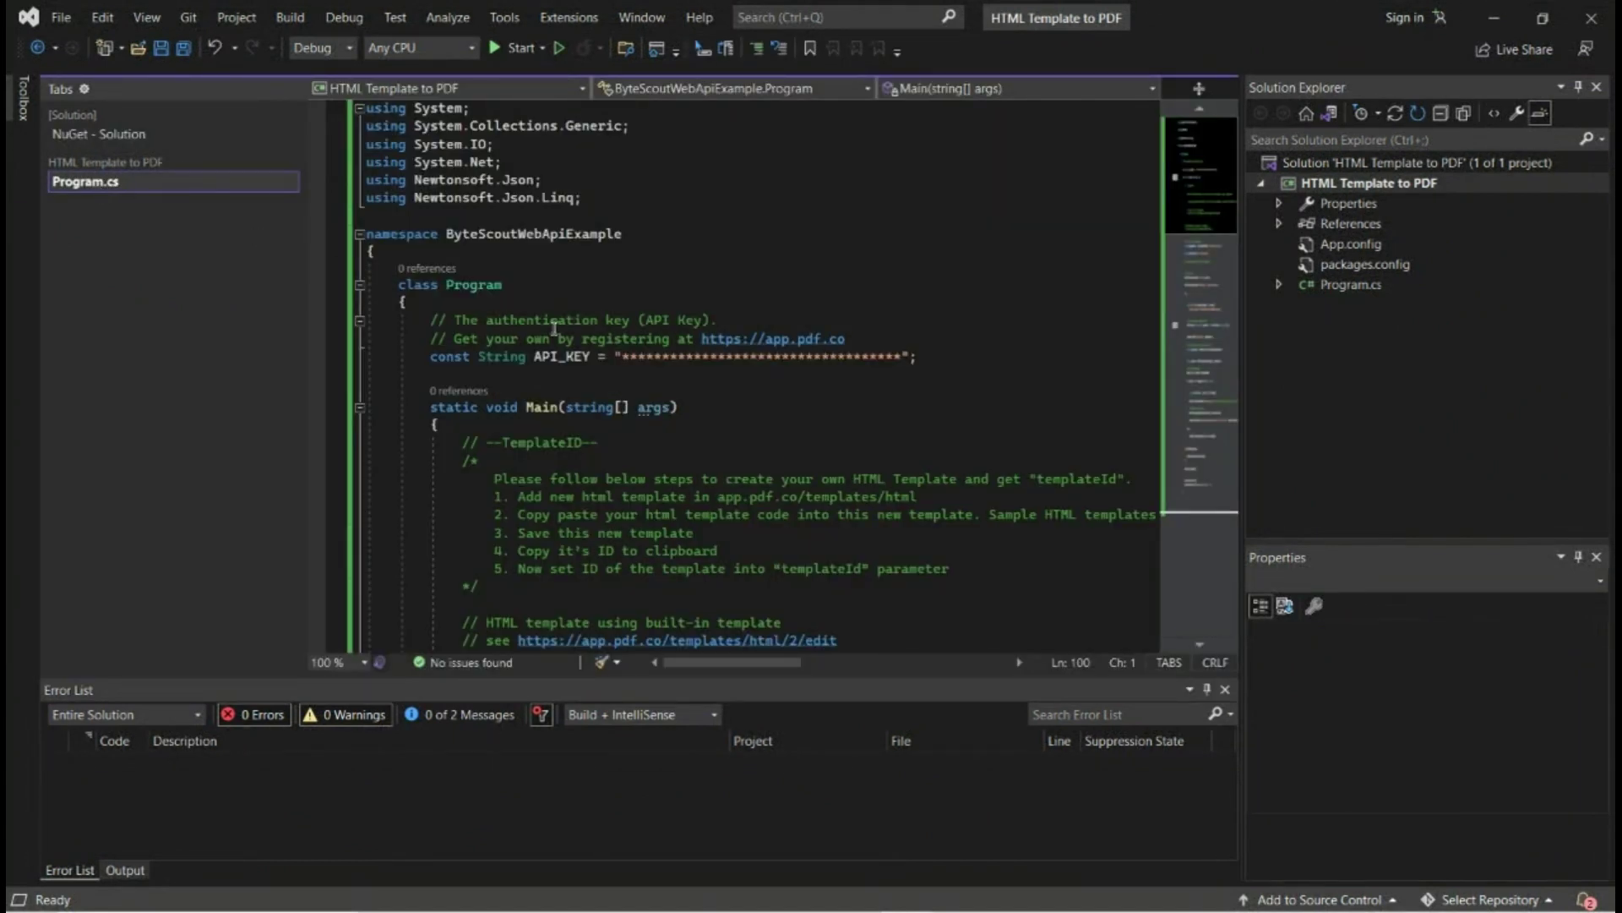
pyautogui.moveTo(624, 361); pyautogui.dragTo(897, 360)
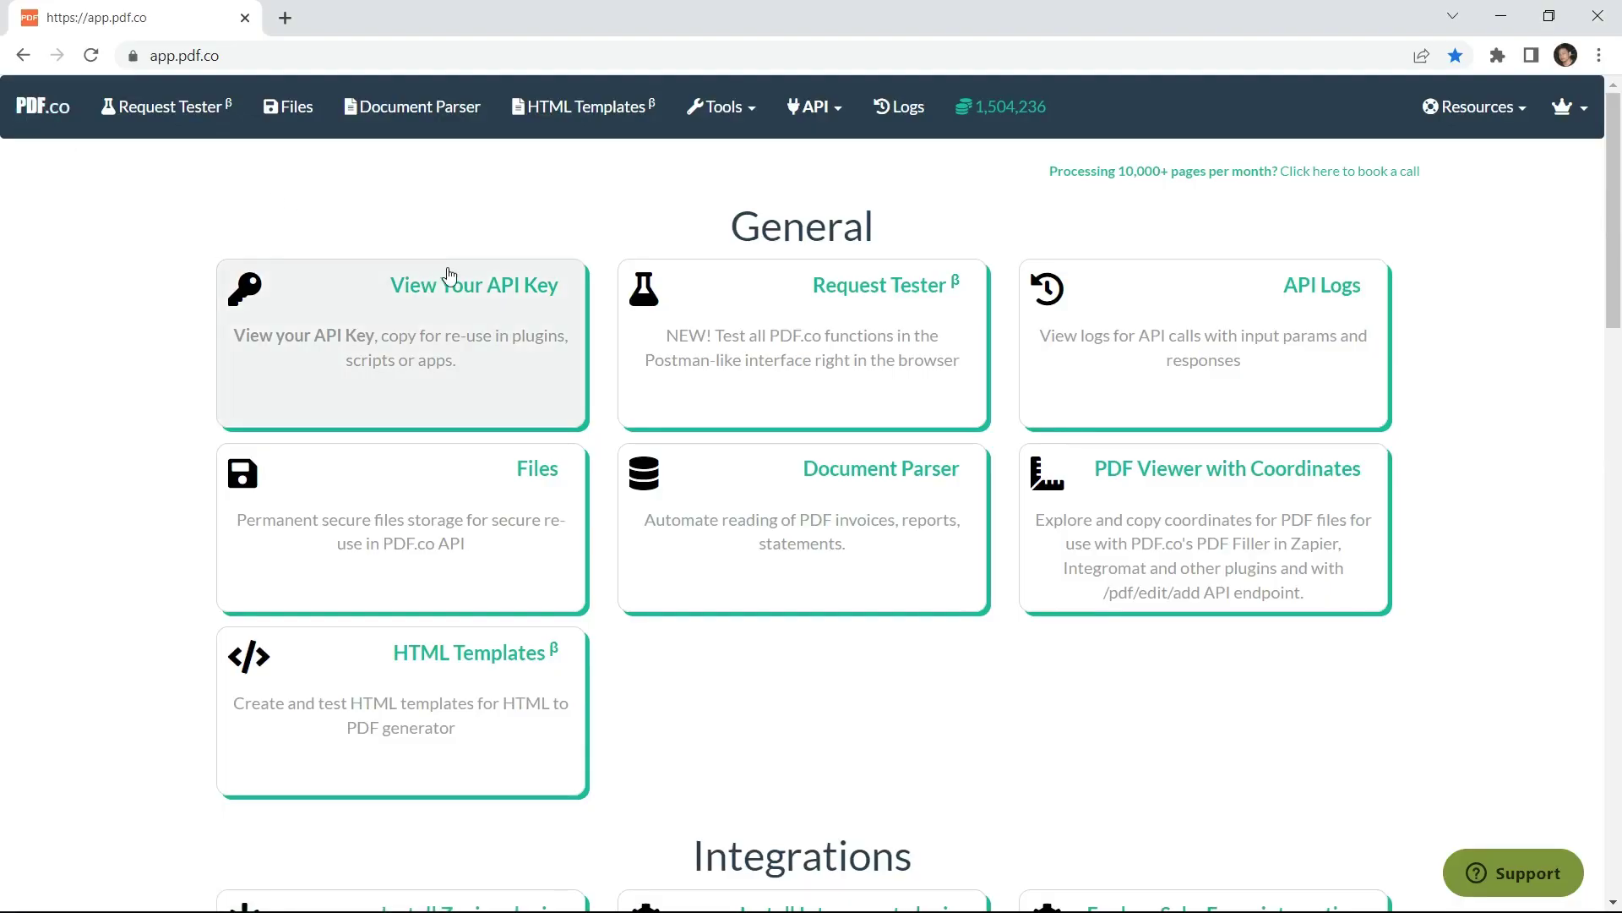
pyautogui.click(470, 292)
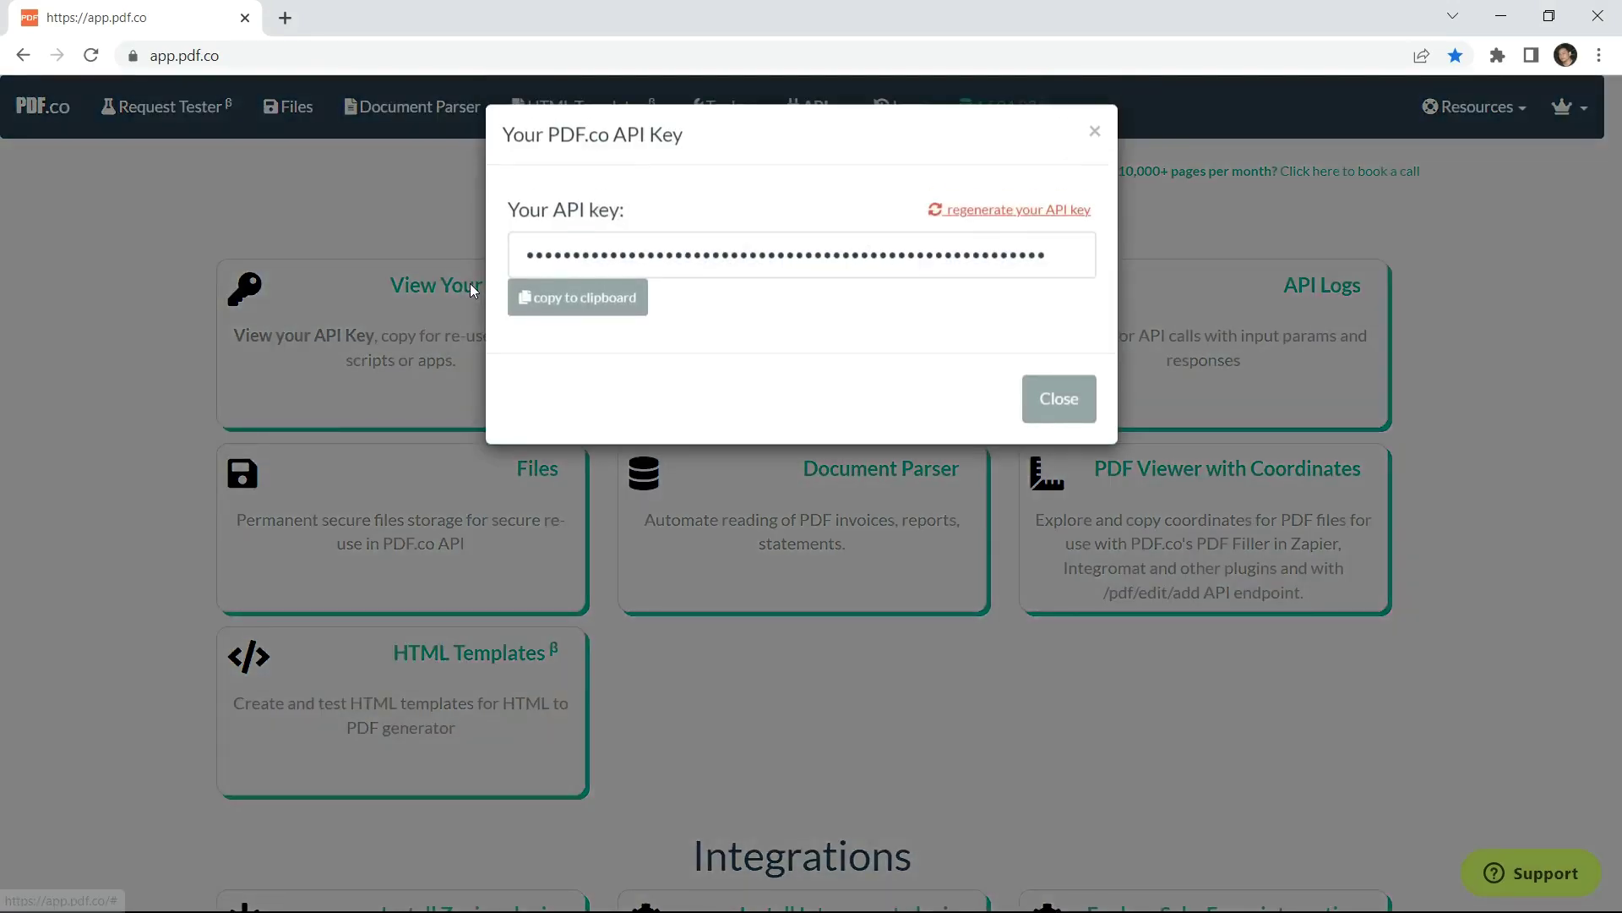
pyautogui.click(578, 305)
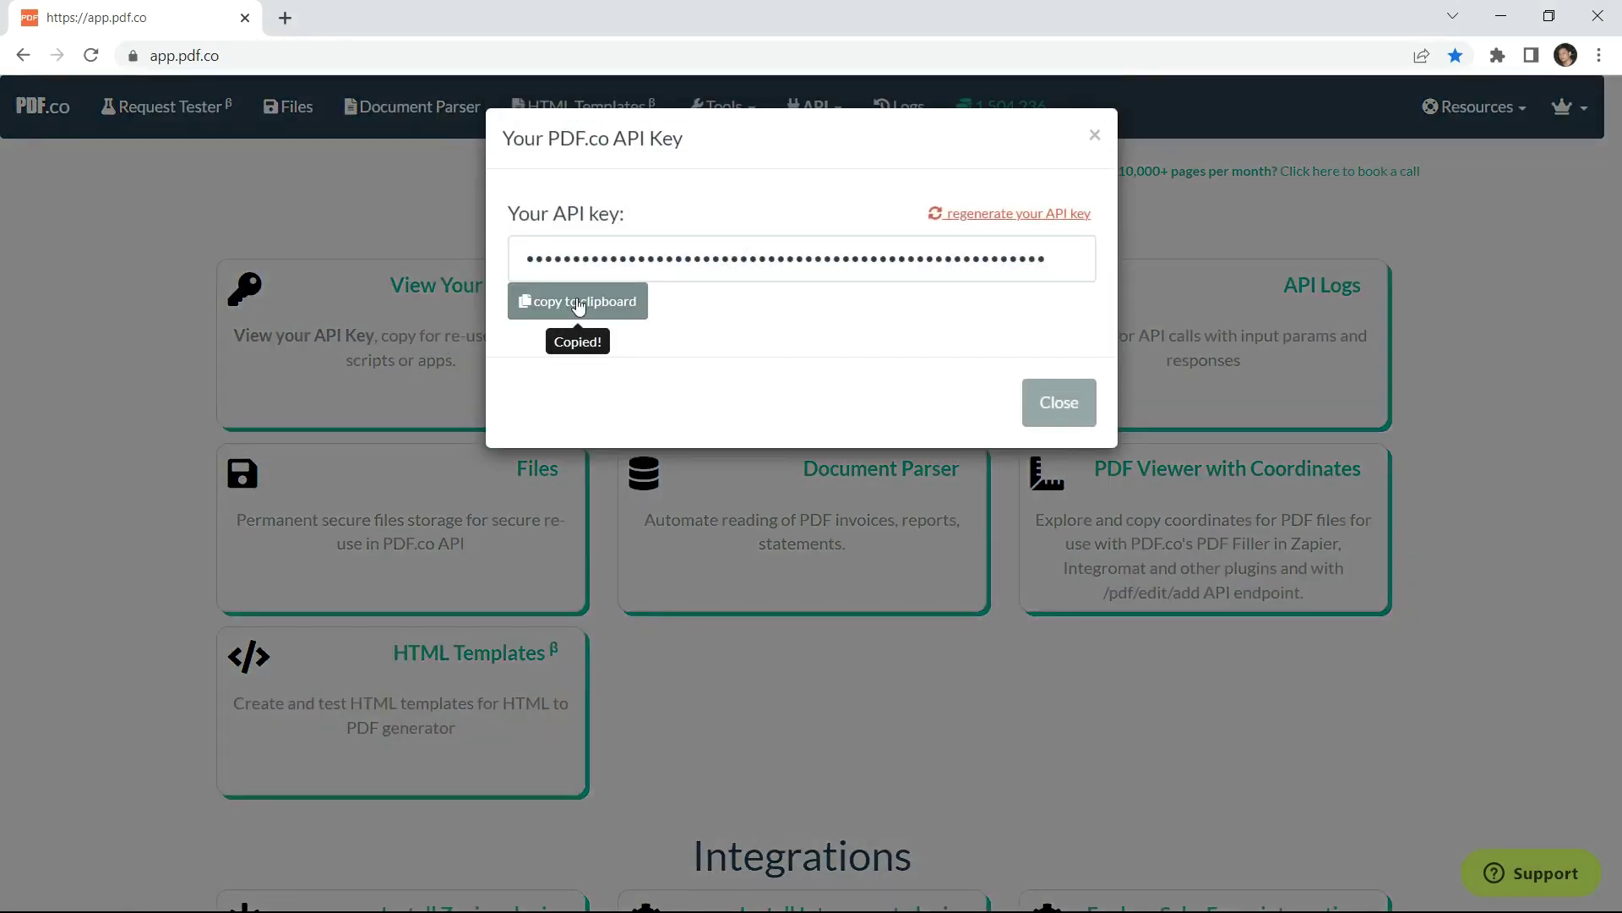
pyautogui.scroll(-5, 1204, 277)
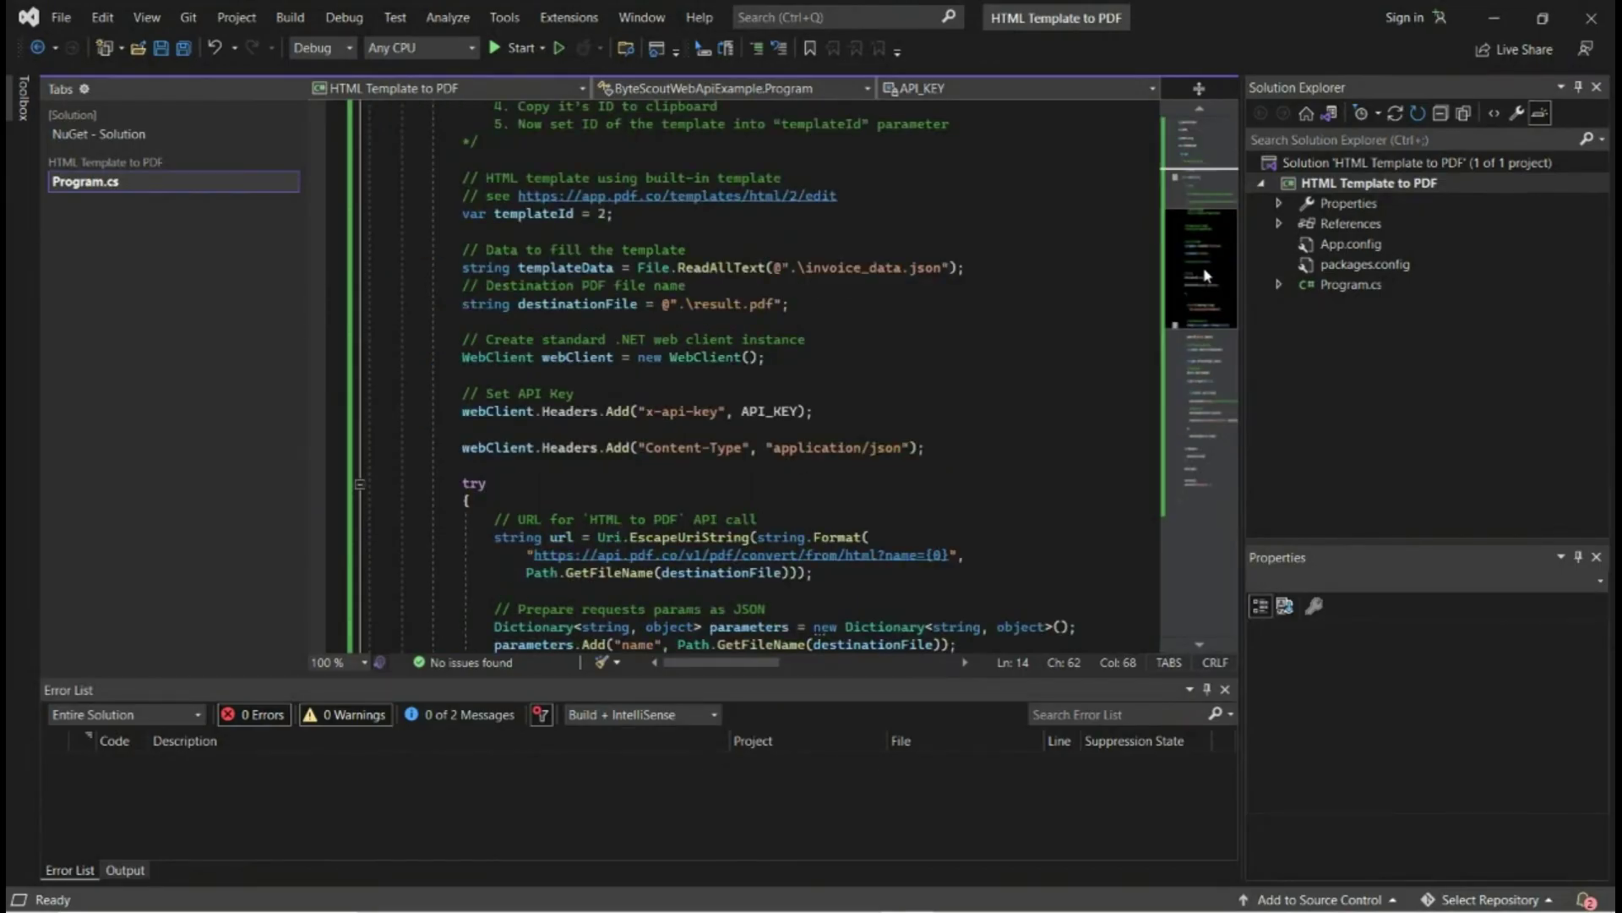
# Step: Select the invoice_data.json name in the code and paste template.json into the project
pyautogui.moveTo(943, 269); pyautogui.dragTo(810, 269)
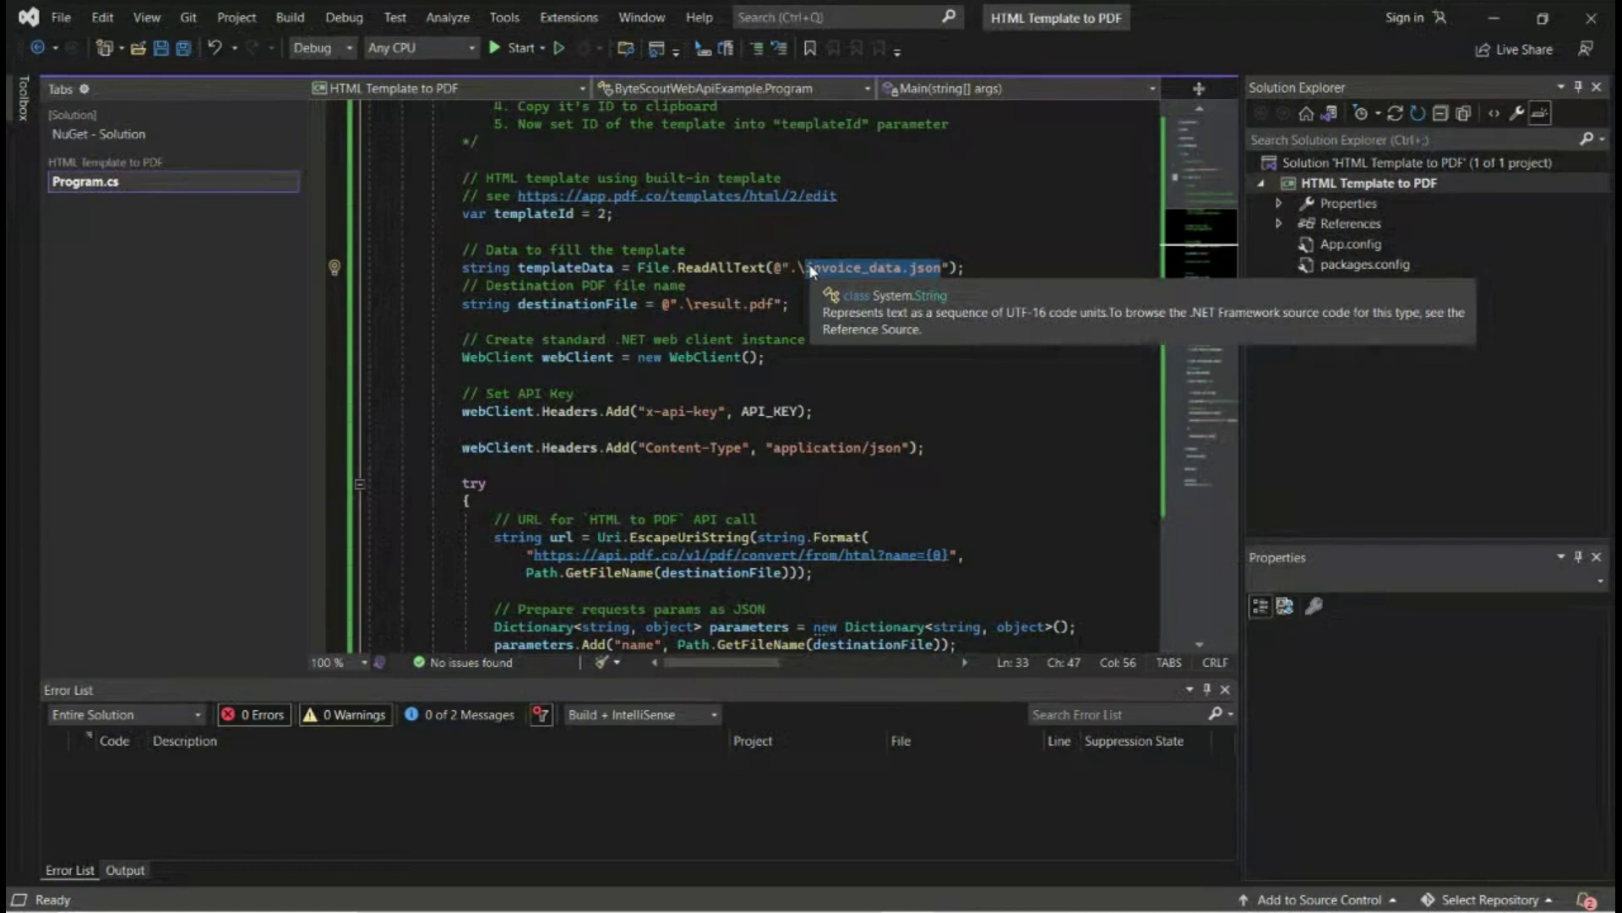
pyautogui.write('template')
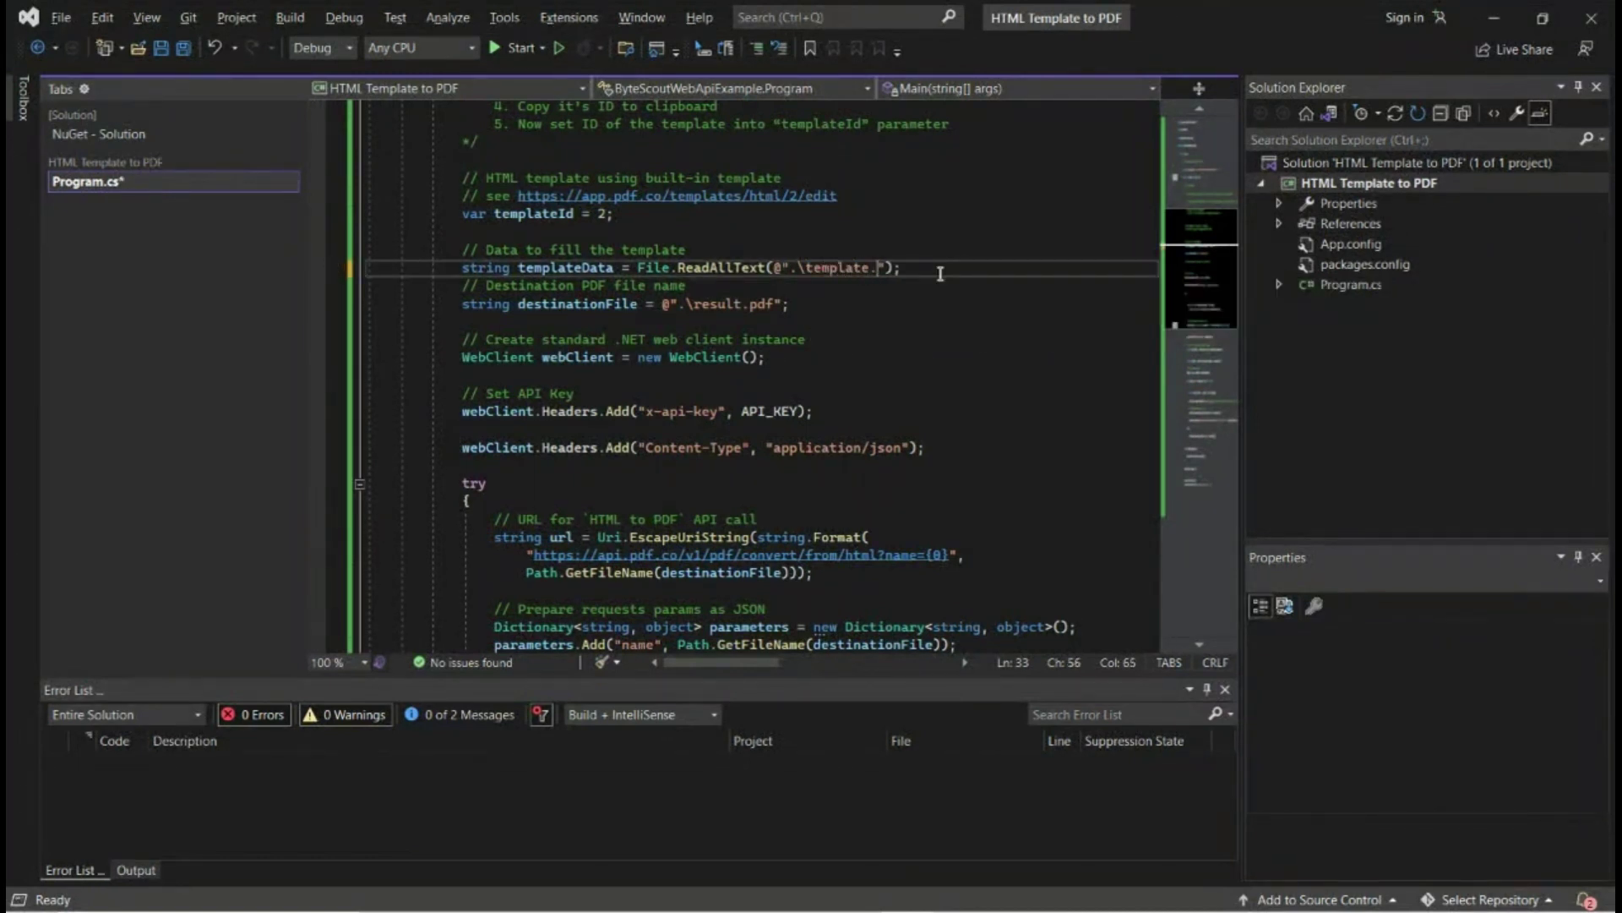
pyautogui.write('.json')
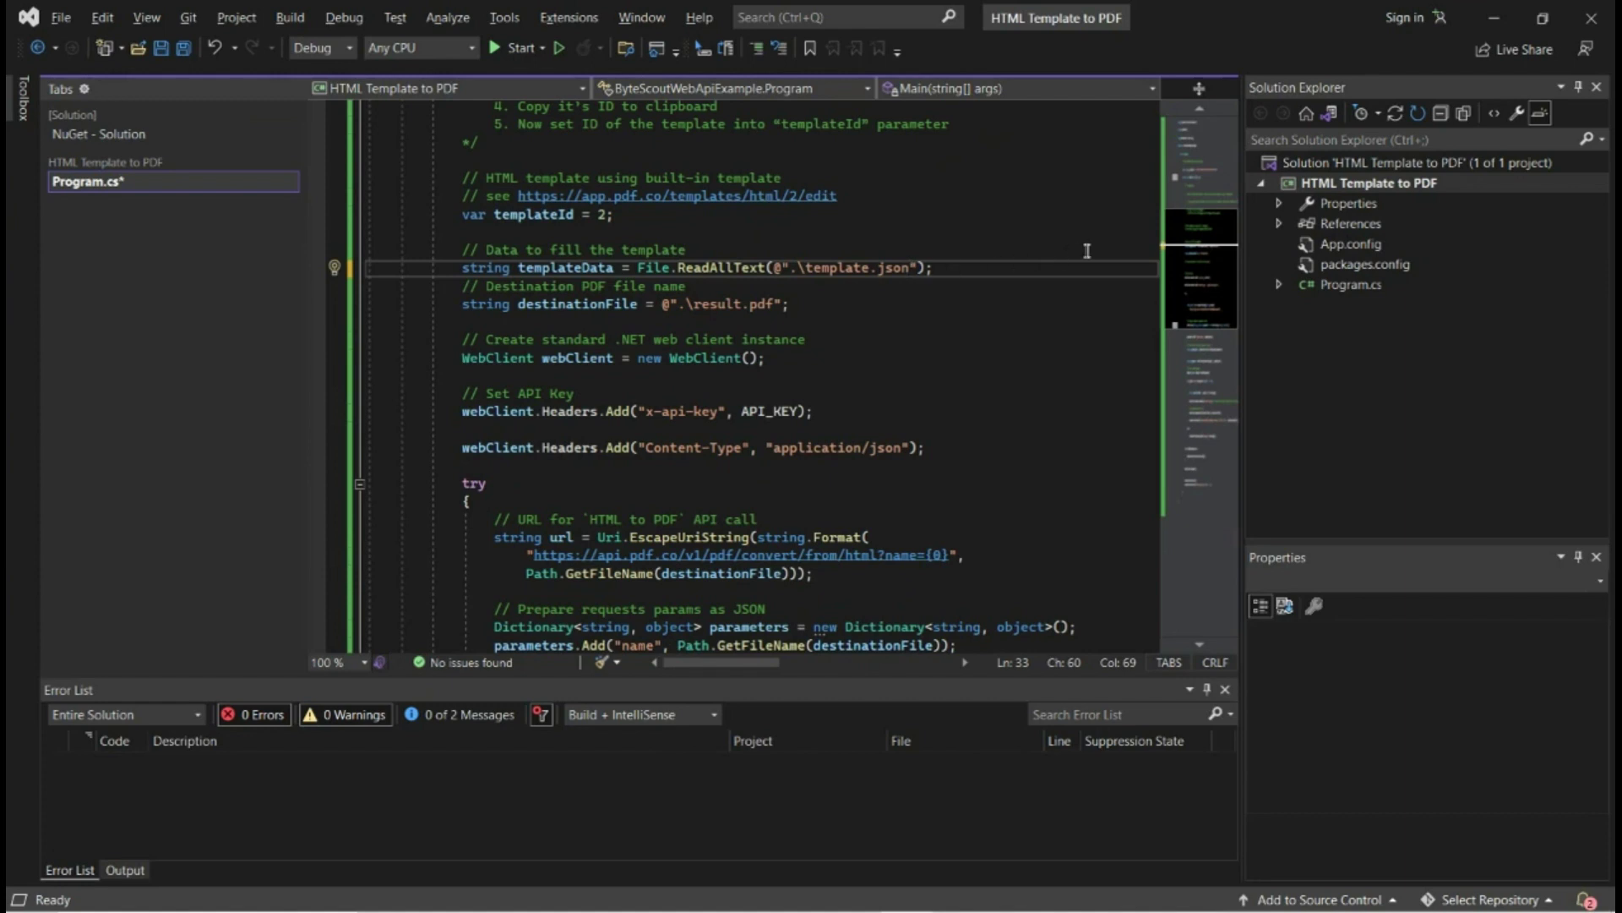
pyautogui.click(1324, 187)
pyautogui.hotkey('ctrl', 'v')
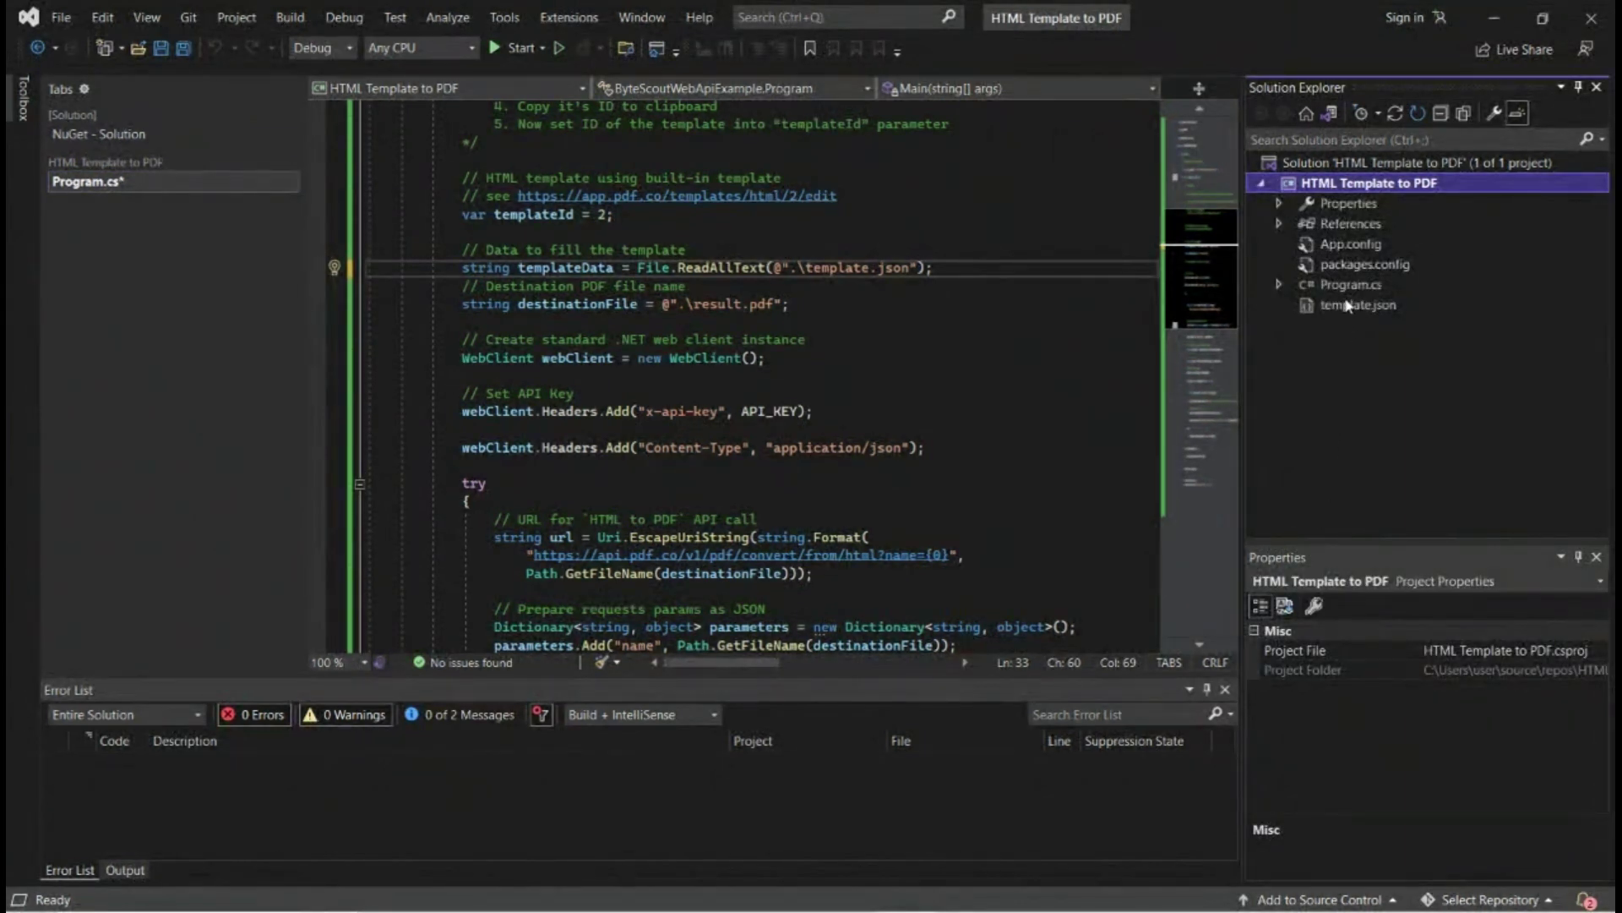
# Step: Set template.json's Copy to Output Directory property to Copy always
pyautogui.click(1347, 307)
pyautogui.doubleClick(1347, 307)
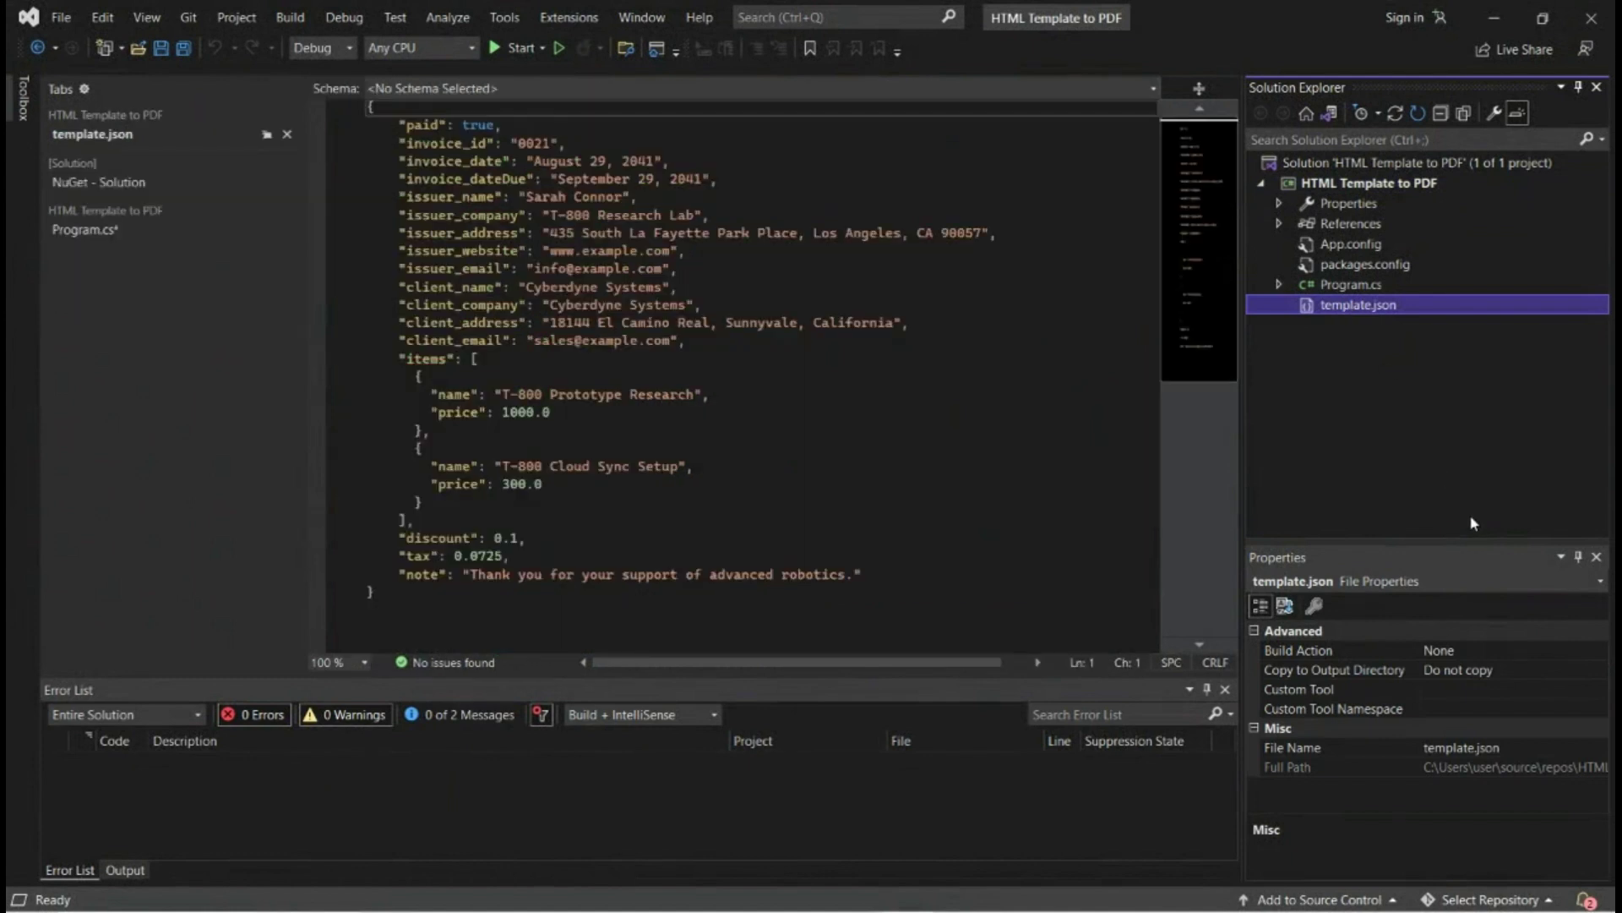
pyautogui.click(1515, 673)
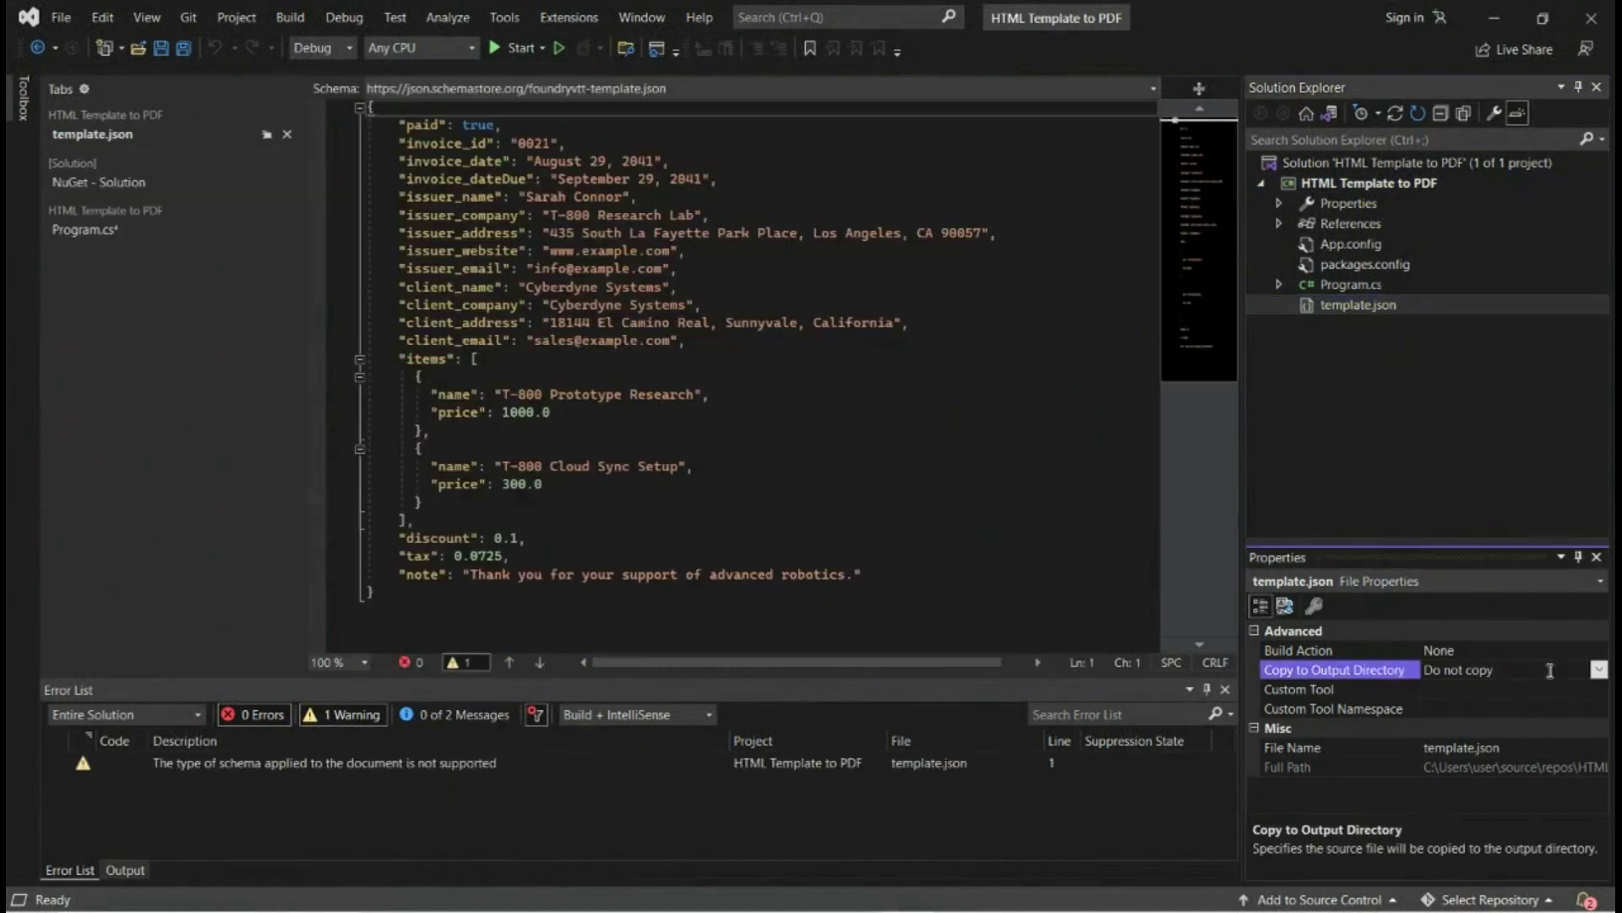
pyautogui.click(1599, 669)
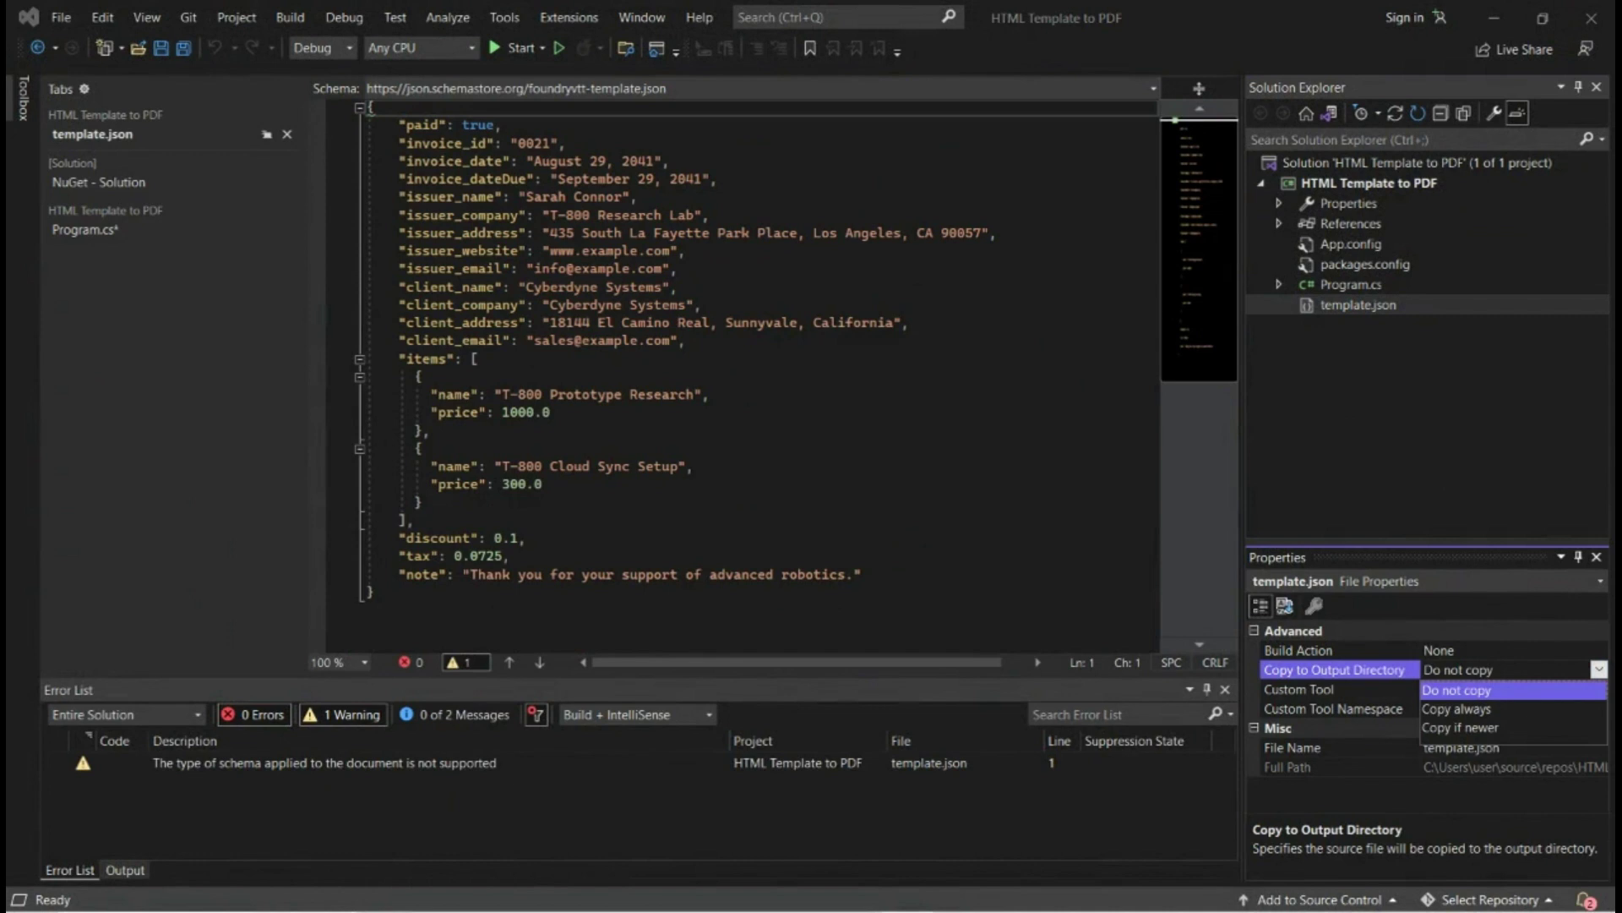
pyautogui.click(1493, 708)
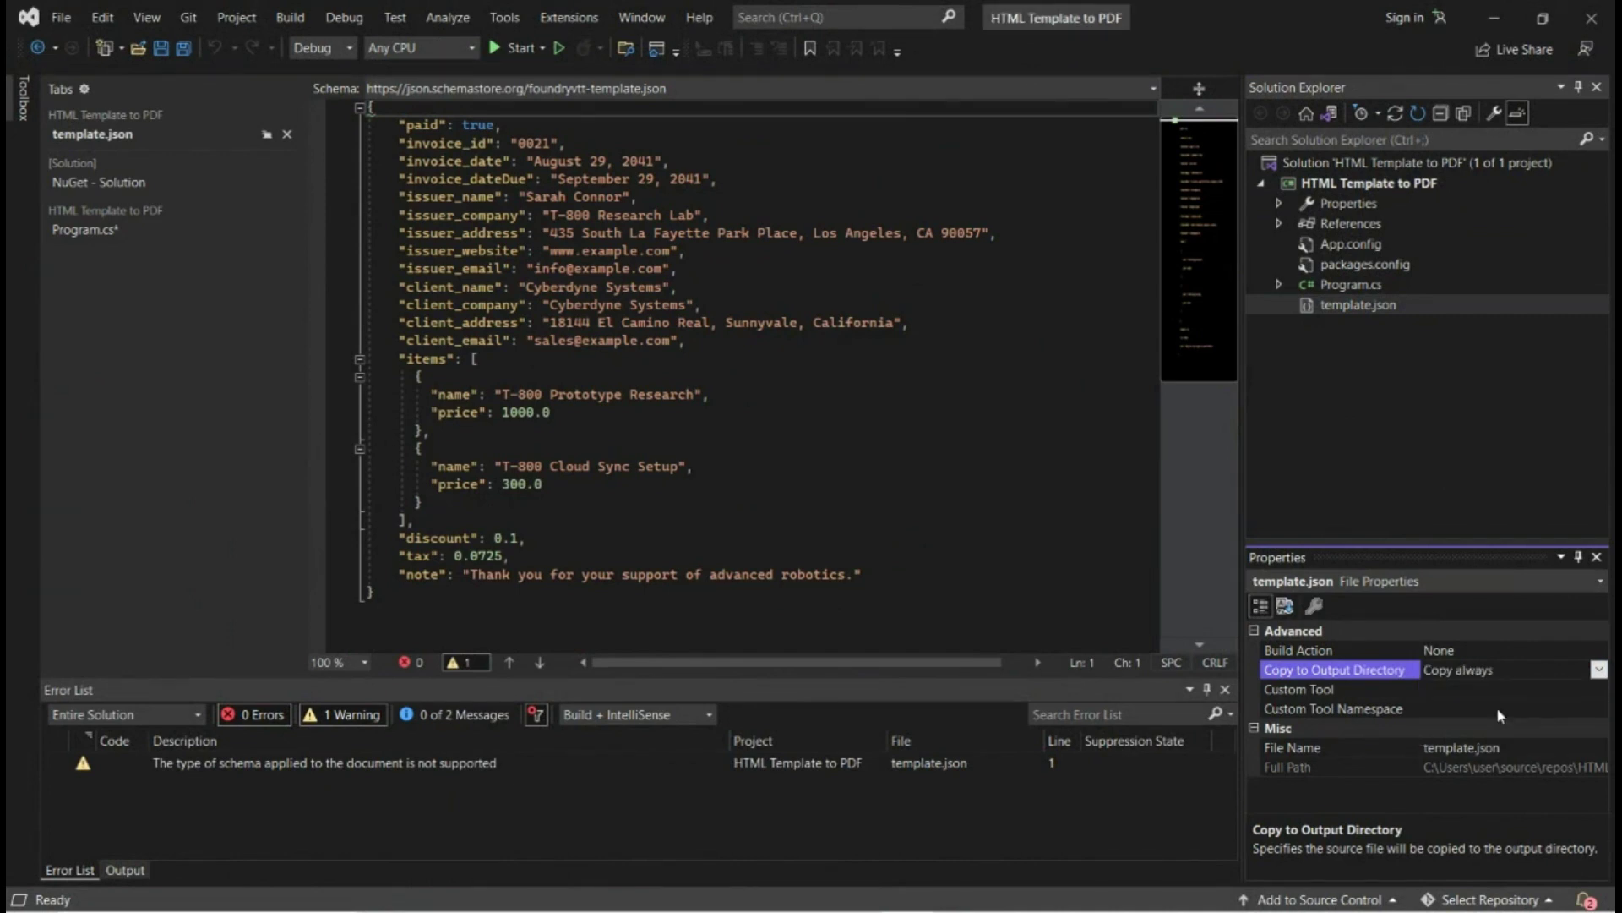
# Step: Rename the output file from result.pdf to PDFinvoice.pdf and run the program
pyautogui.click(83, 229)
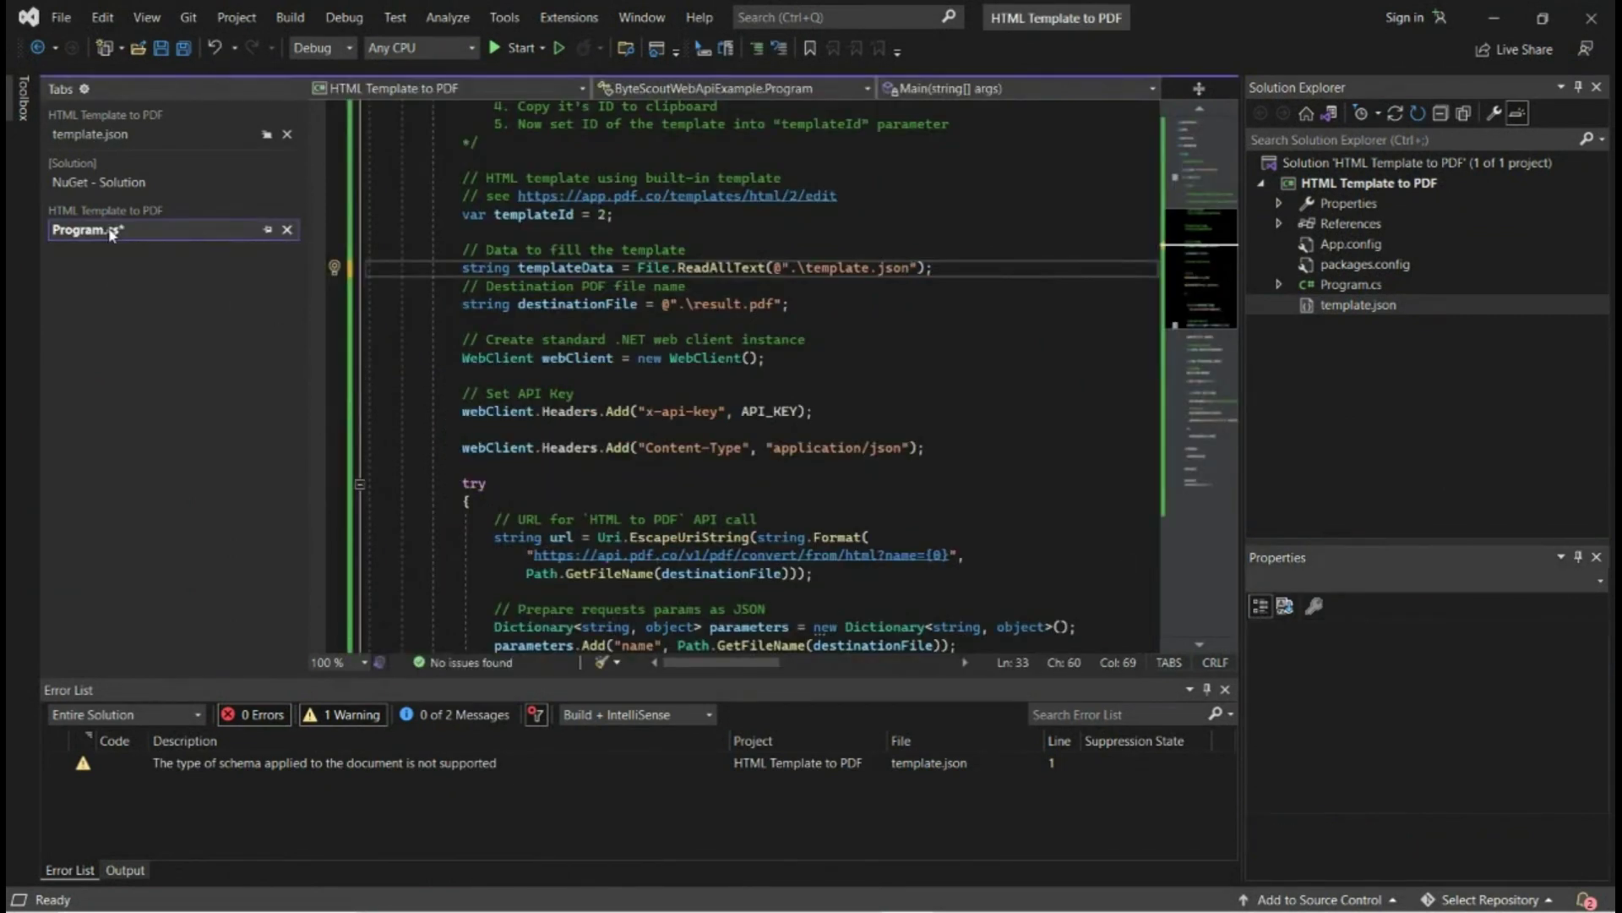
pyautogui.doubleClick(742, 306)
pyautogui.press('BackSpace')
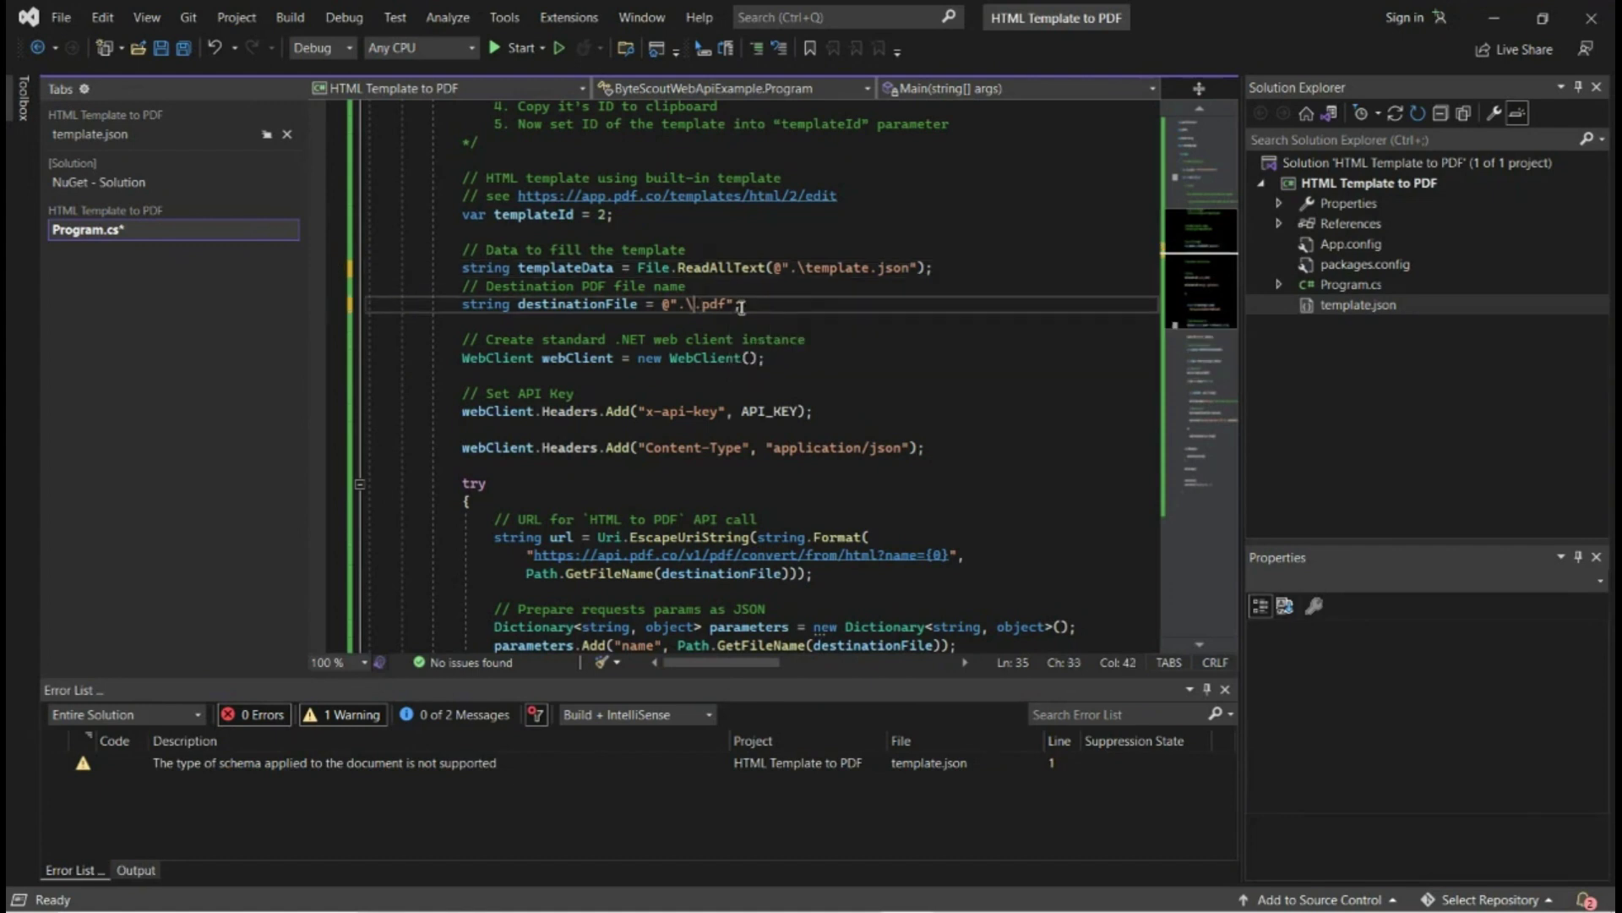
pyautogui.write('PDFi')
pyautogui.write('nvoice')
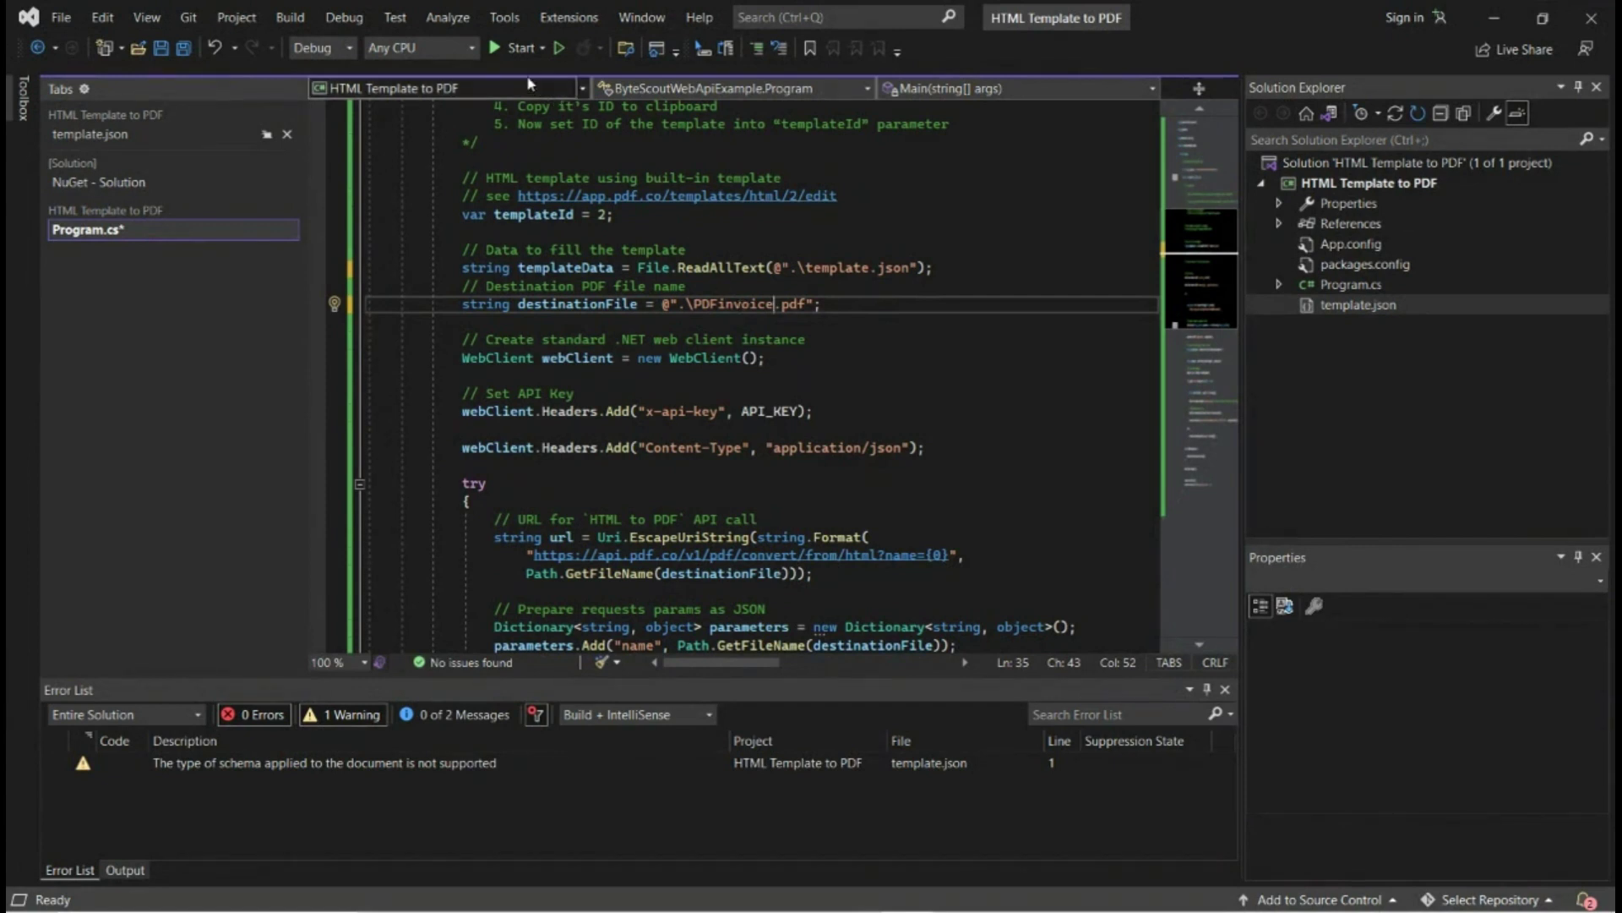
pyautogui.click(501, 49)
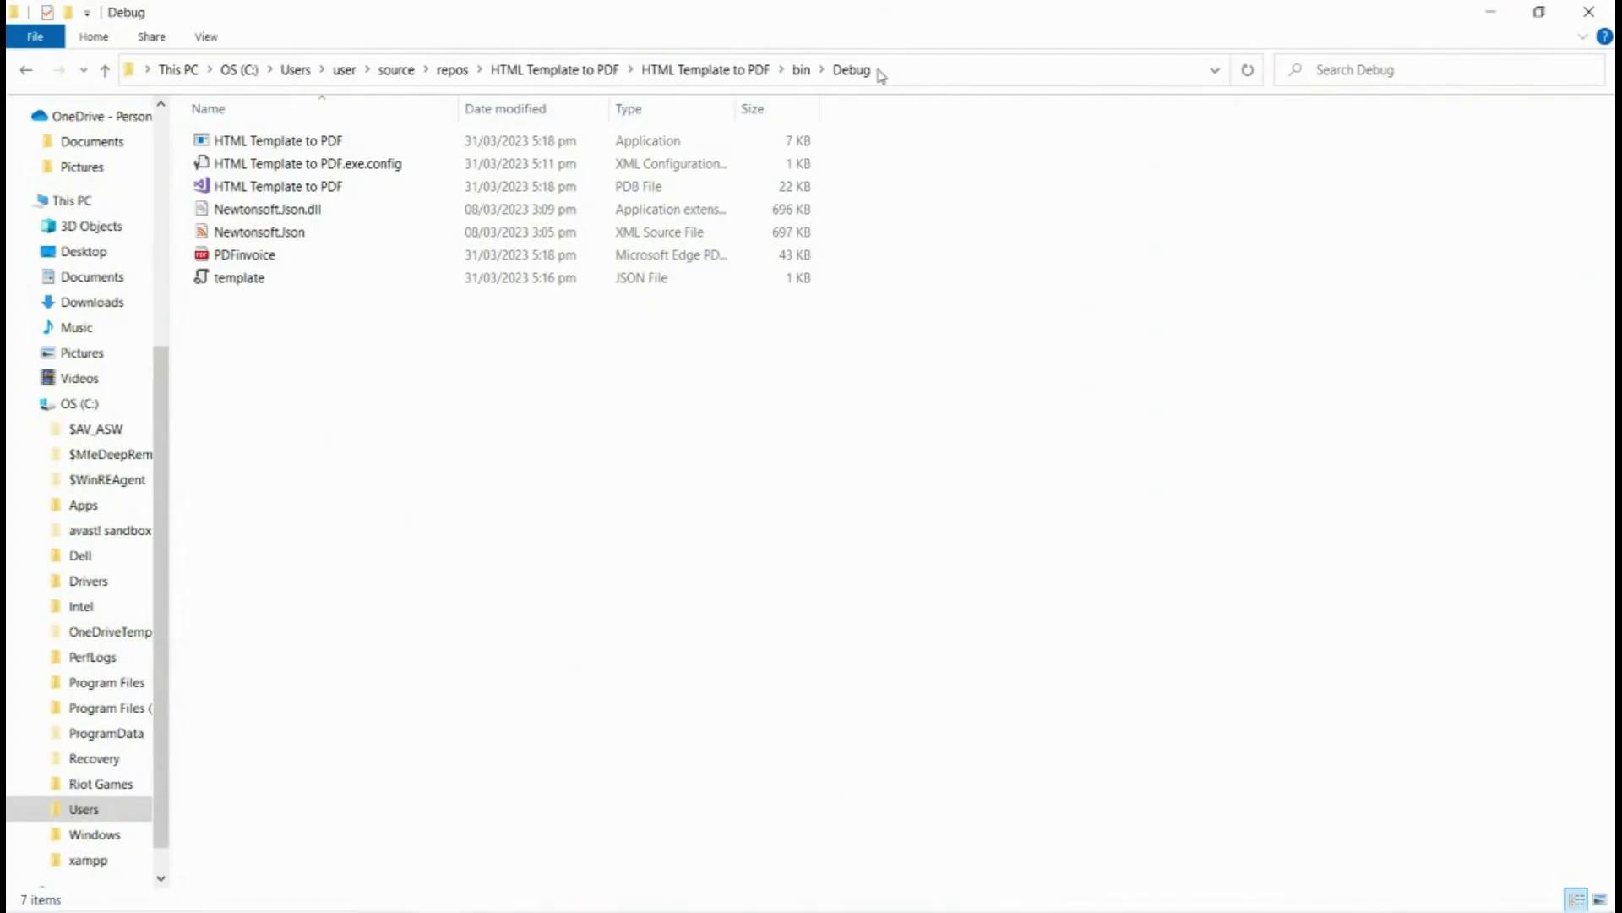
# Step: Open PDFinvoice.pdf from bin\Debug to view the generated invoice
pyautogui.doubleClick(257, 257)
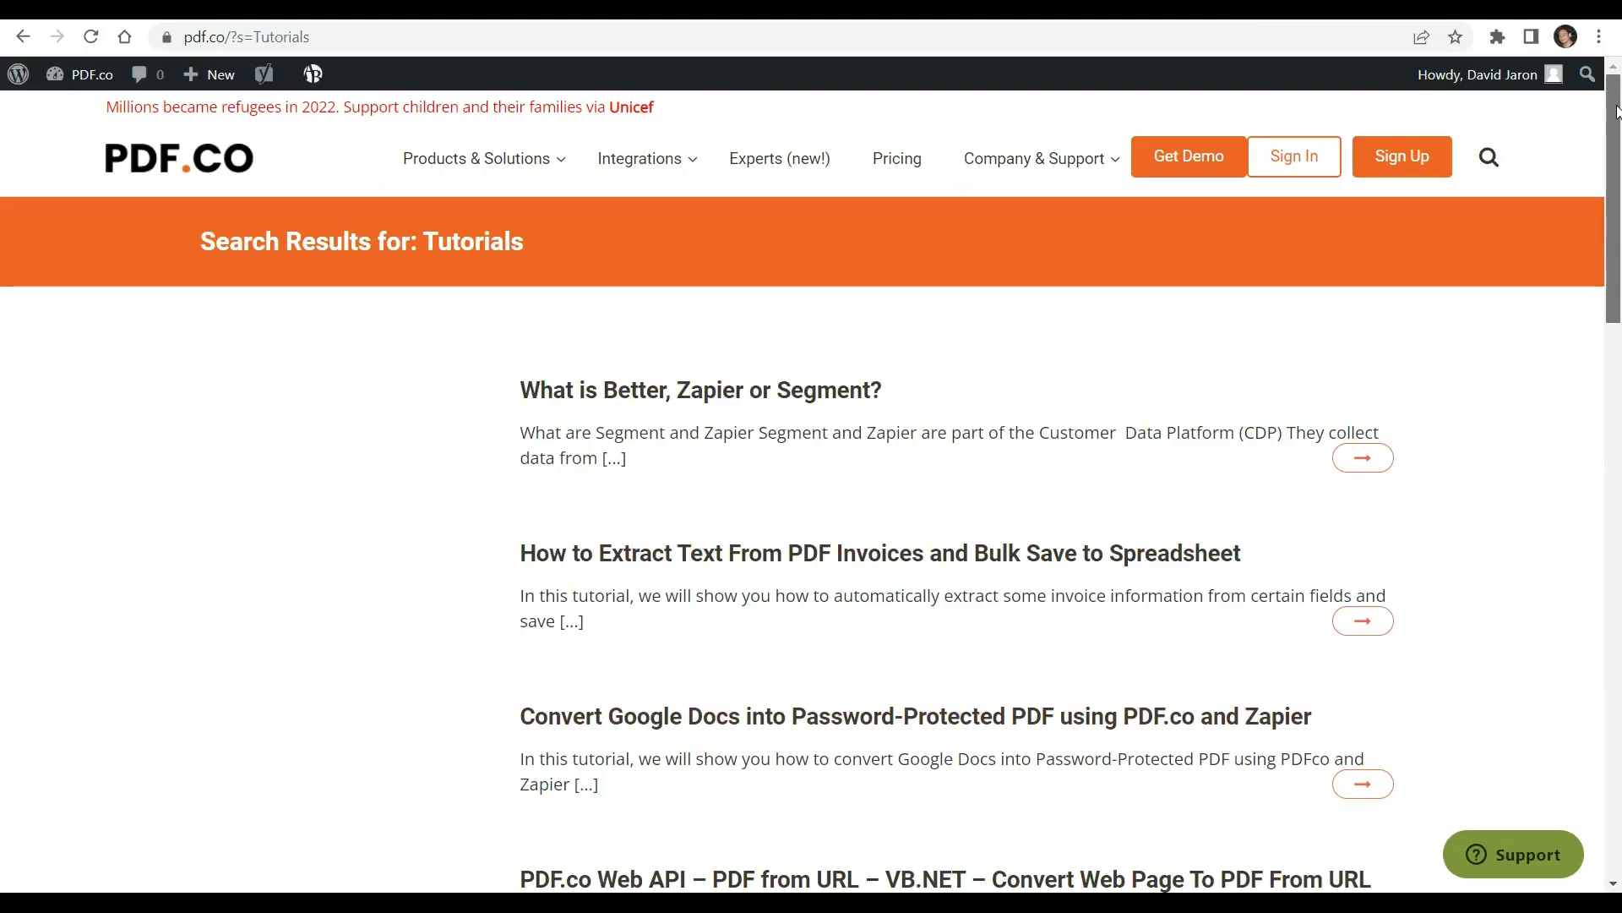
pyautogui.moveTo(1618, 112); pyautogui.dragTo(1619, 335)
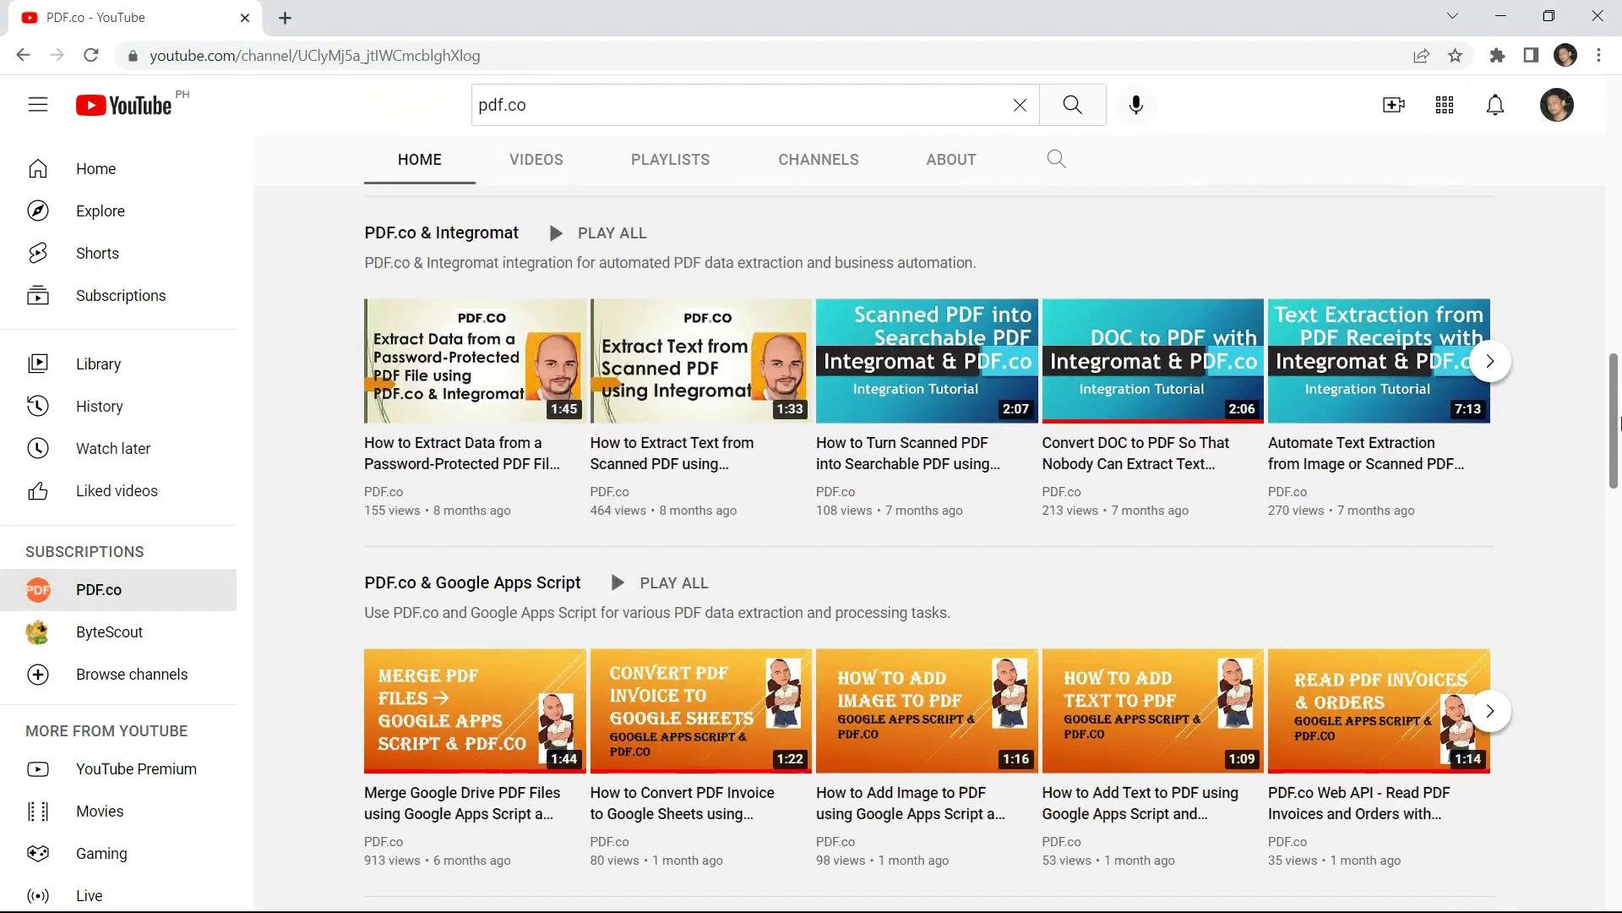
# Step: Subscribe to PDF.co on YouTube and set the channel's notification bell to All
pyautogui.moveTo(1619, 422); pyautogui.dragTo(1620, 464)
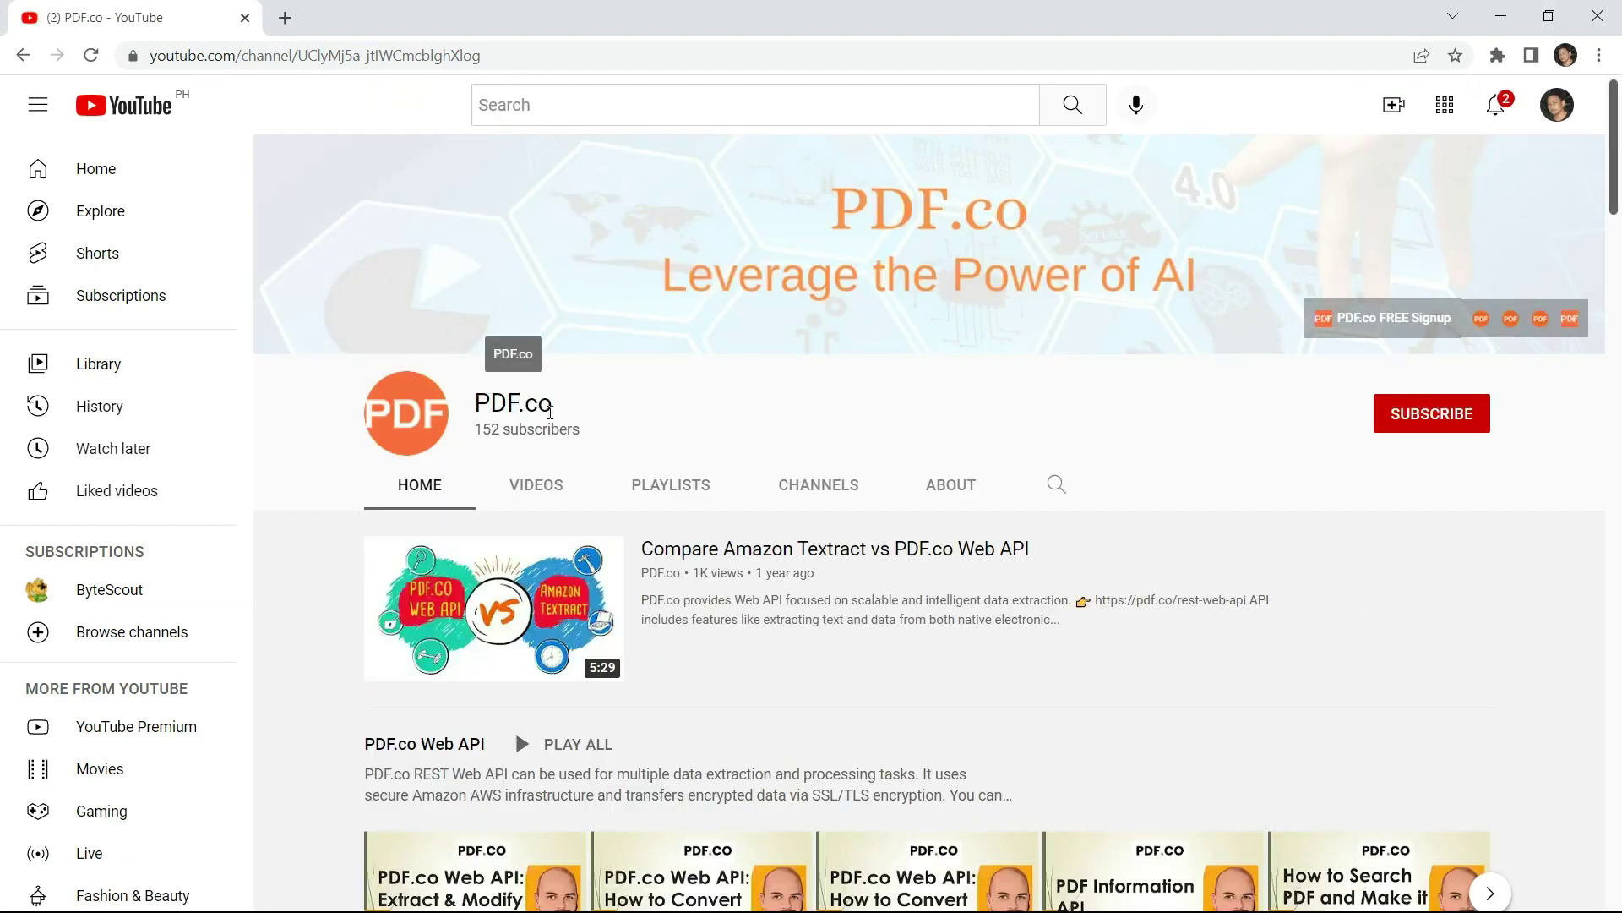
pyautogui.click(1452, 418)
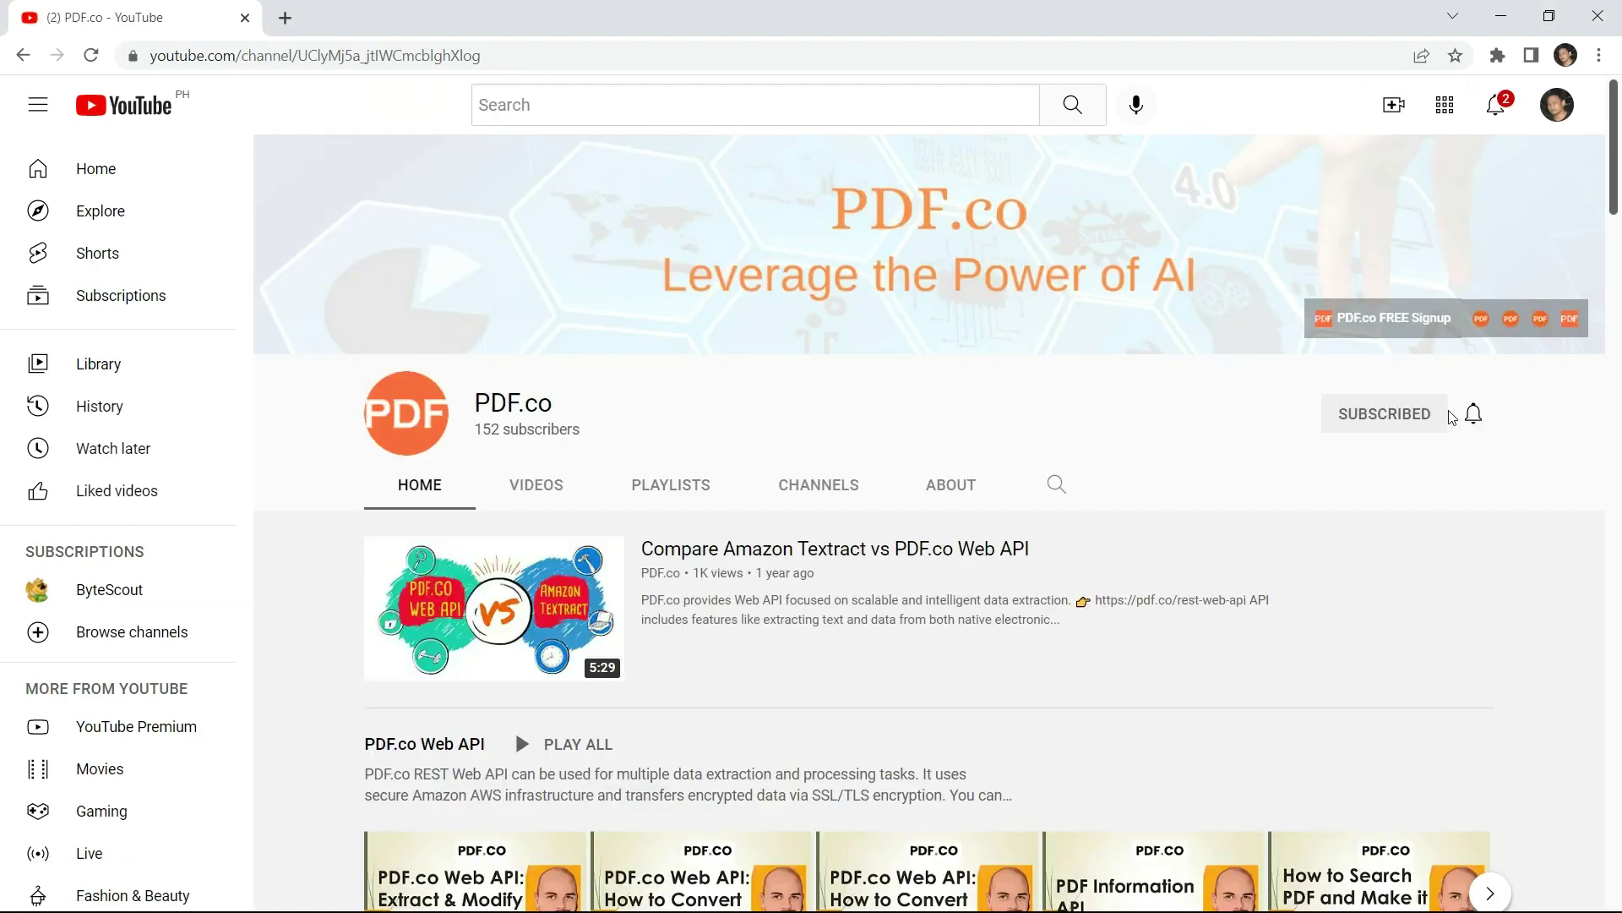
pyautogui.click(1473, 414)
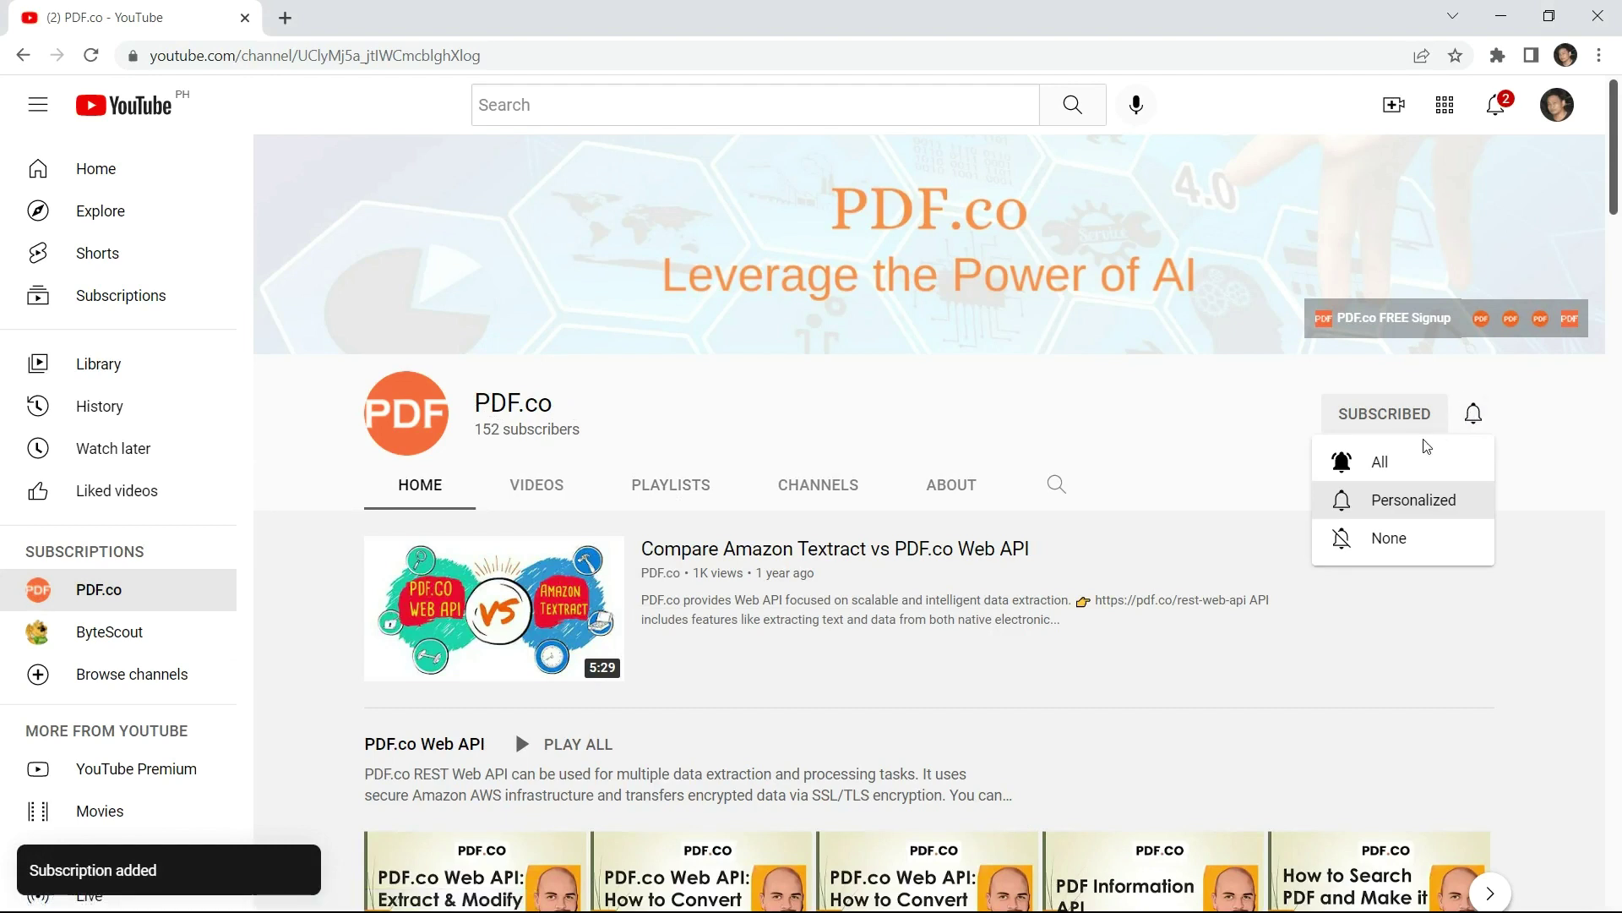
pyautogui.click(1391, 461)
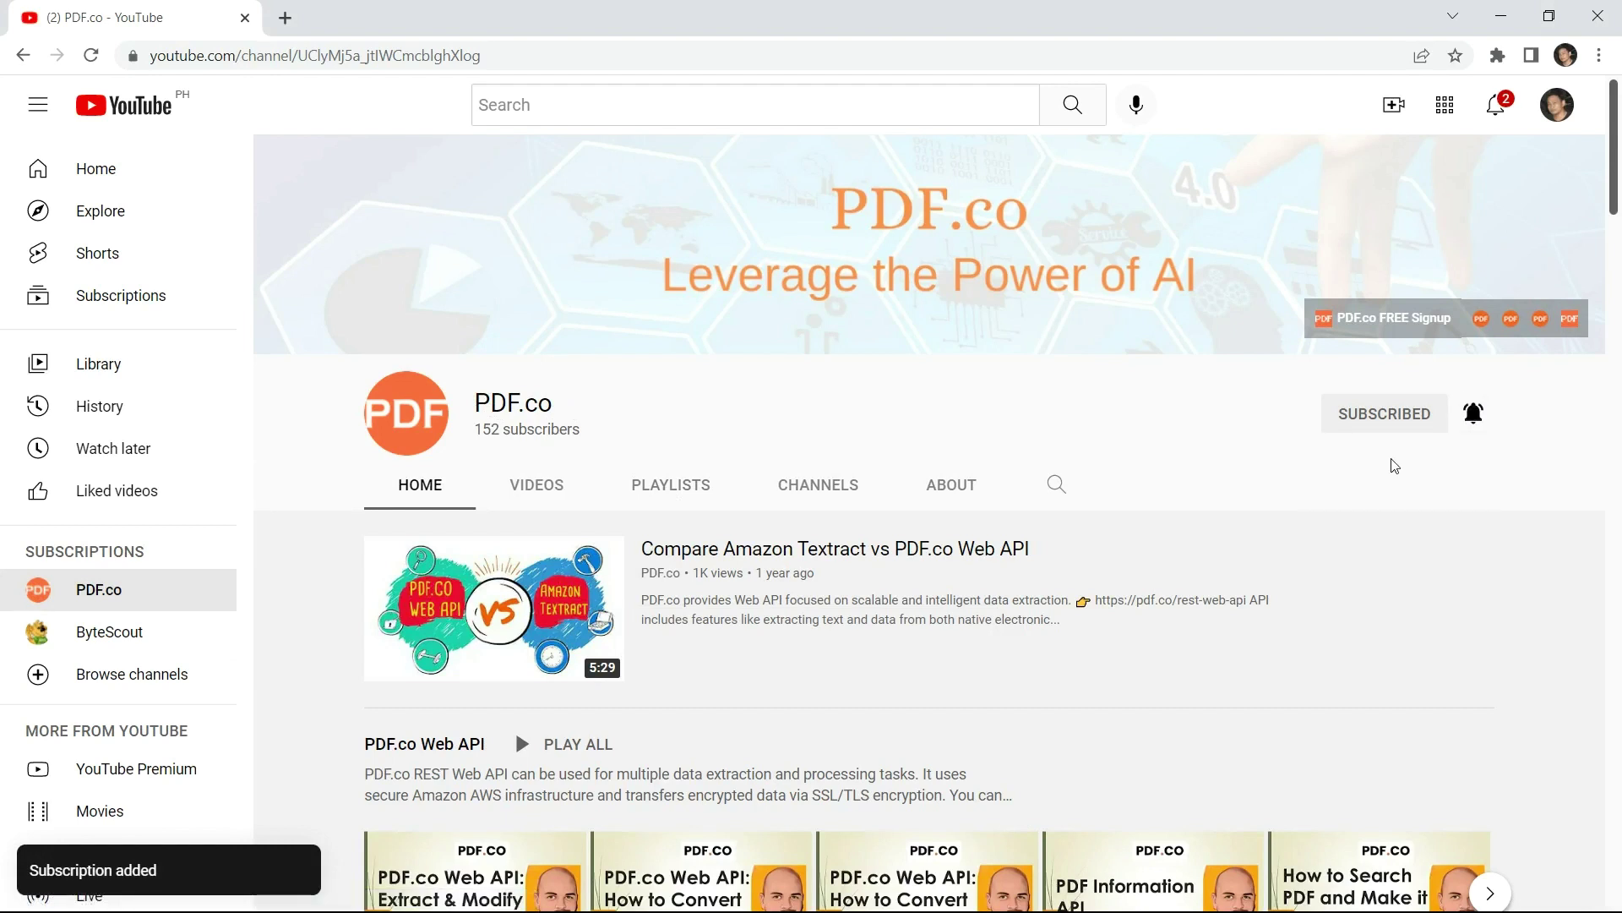